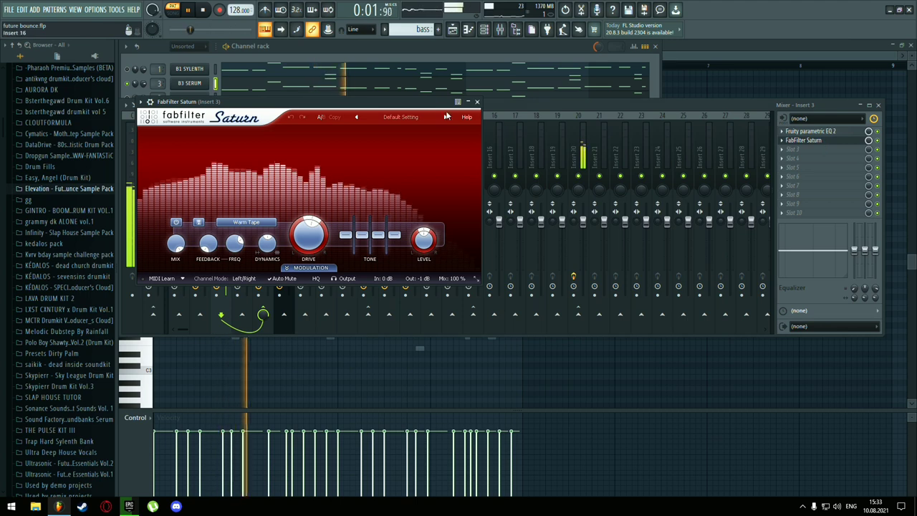
# Close the FabFilter Saturn effect of Insert 3 and put the mixer away
pyautogui.click(477, 102)
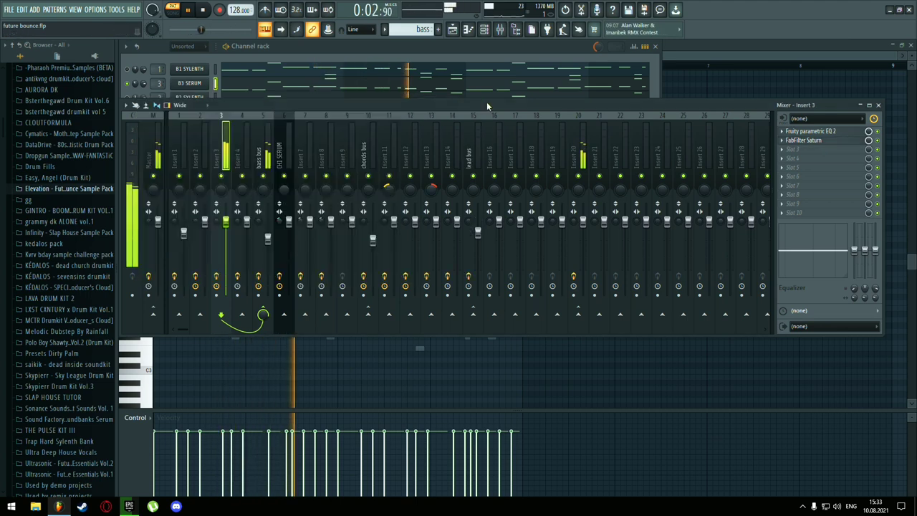
pyautogui.click(861, 106)
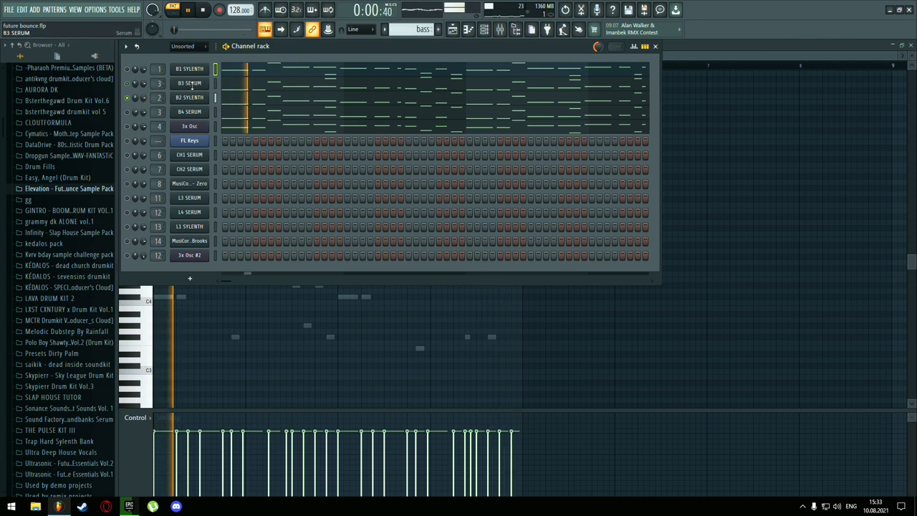
# Inspect the OTT and Fruity parametric EQ 2 effects on mixer track Insert 2, then return to the channel rack
pyautogui.click(499, 29)
pyautogui.click(201, 141)
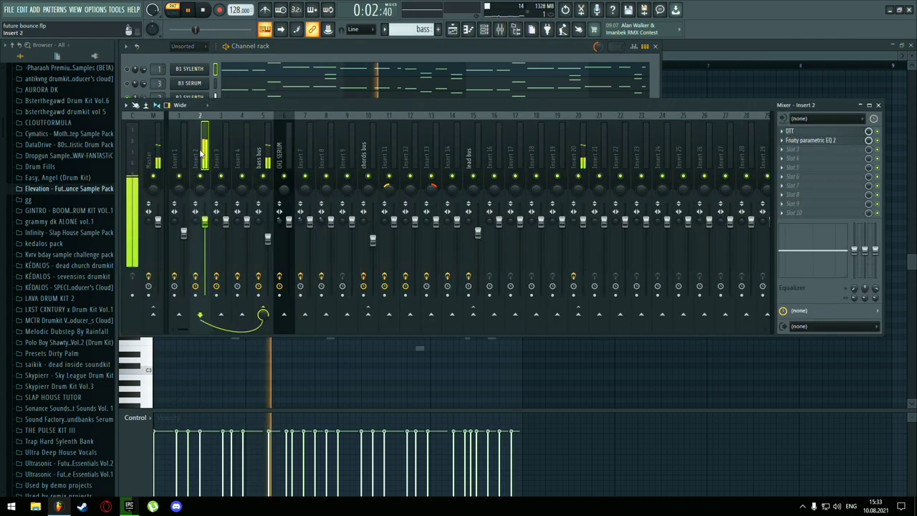
pyautogui.click(805, 133)
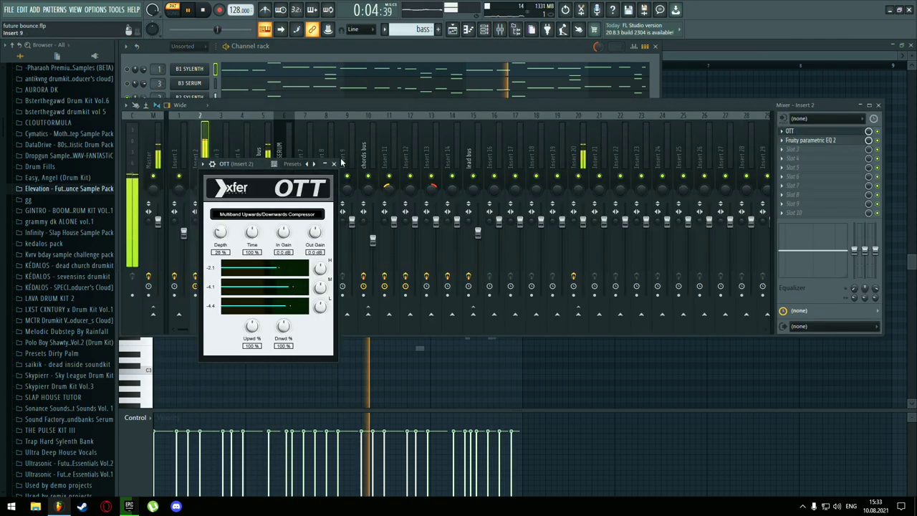
pyautogui.click(806, 133)
pyautogui.click(811, 141)
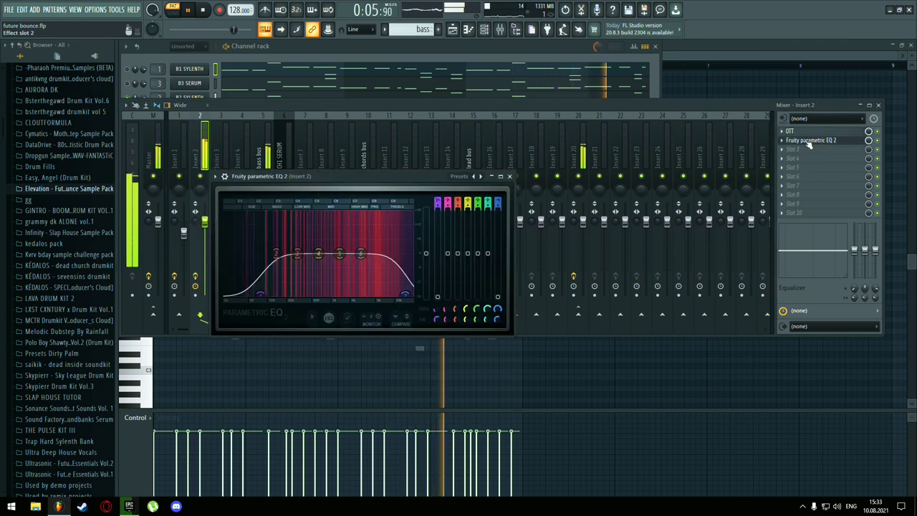
pyautogui.click(512, 175)
pyautogui.click(342, 51)
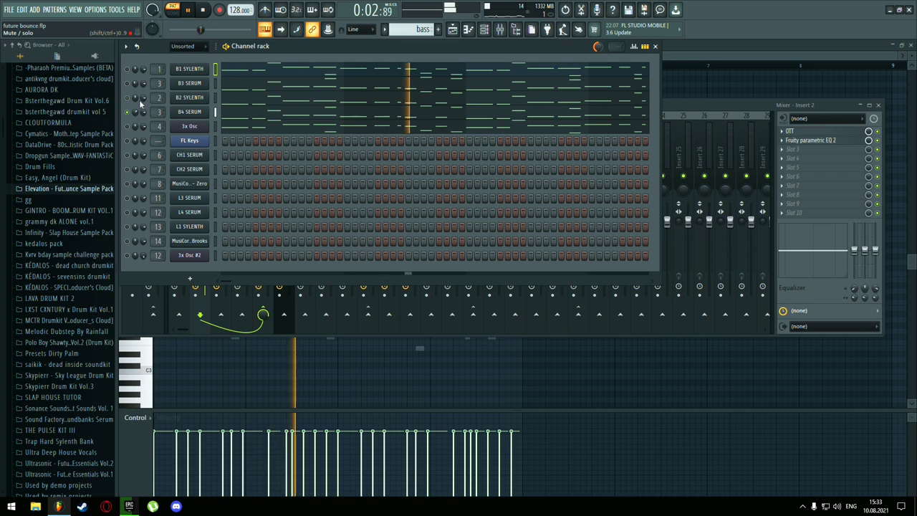
# View the B4 SERUM instrument and its mixer track Insert 3 during playback, then stop playback in the channel rack
pyautogui.click(189, 112)
pyautogui.click(624, 164)
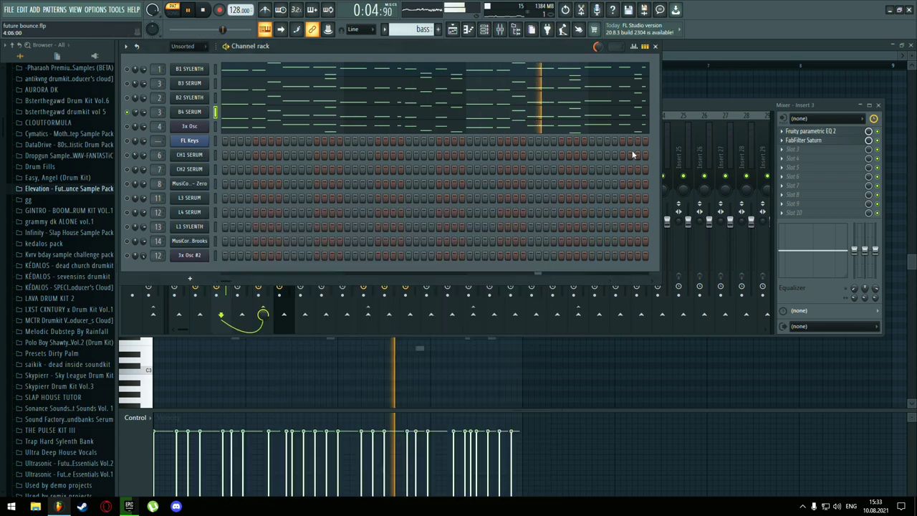
pyautogui.click(268, 148)
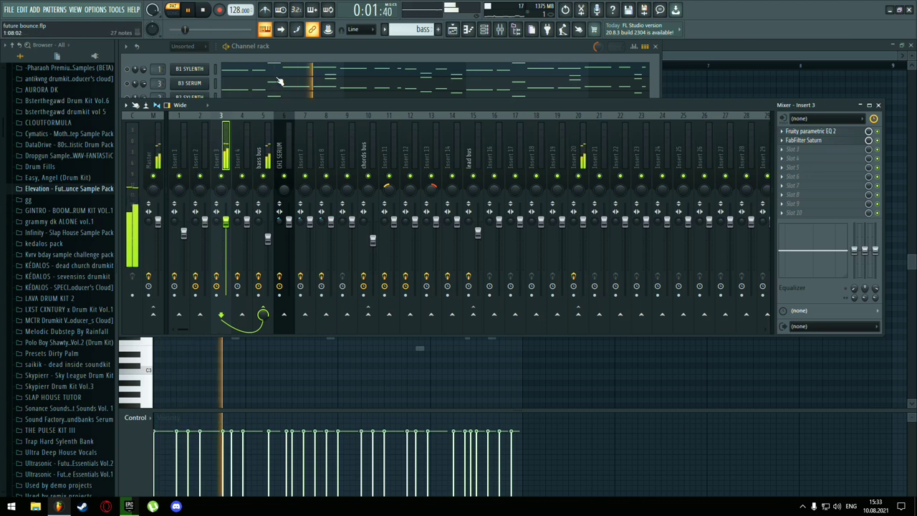
pyautogui.click(282, 53)
pyautogui.press('space')
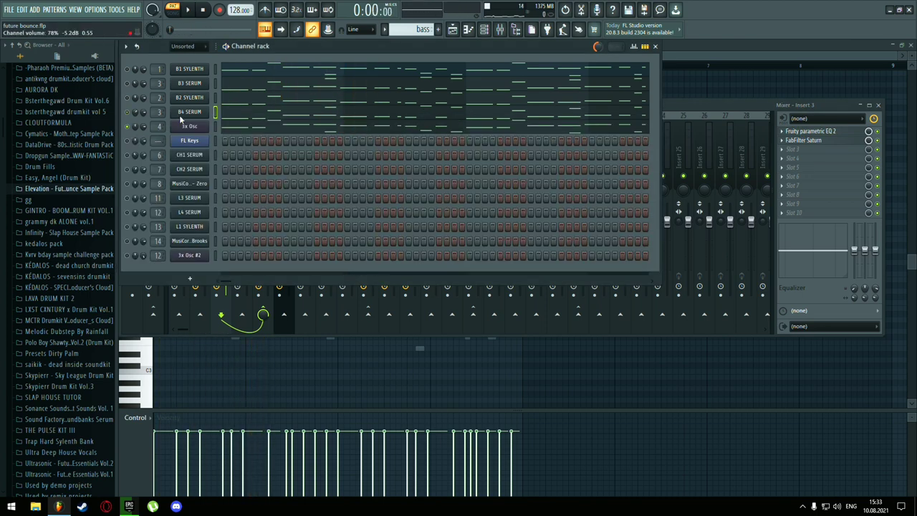
# Inspect the Fruity parametric EQ 2 and SAUSAGE FATTENER effects on mixer track Insert 4, then close the mixer
pyautogui.click(691, 113)
pyautogui.click(253, 153)
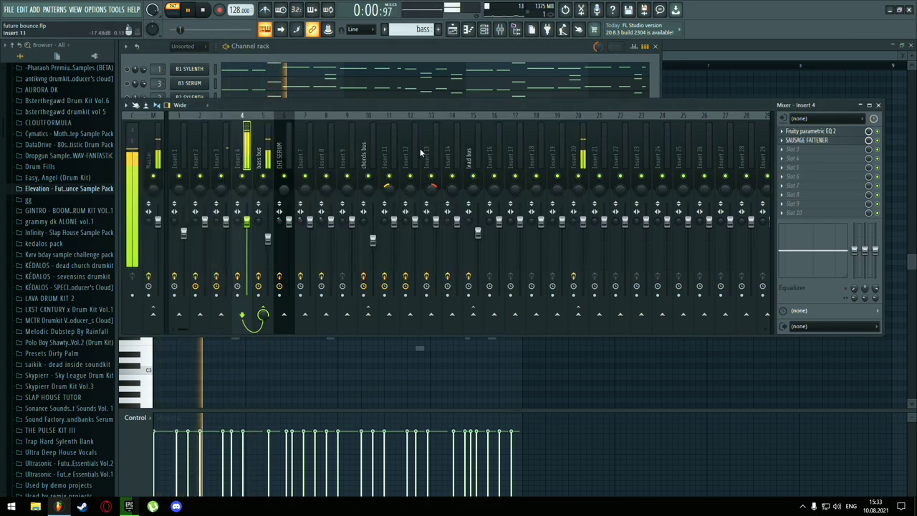
pyautogui.click(835, 135)
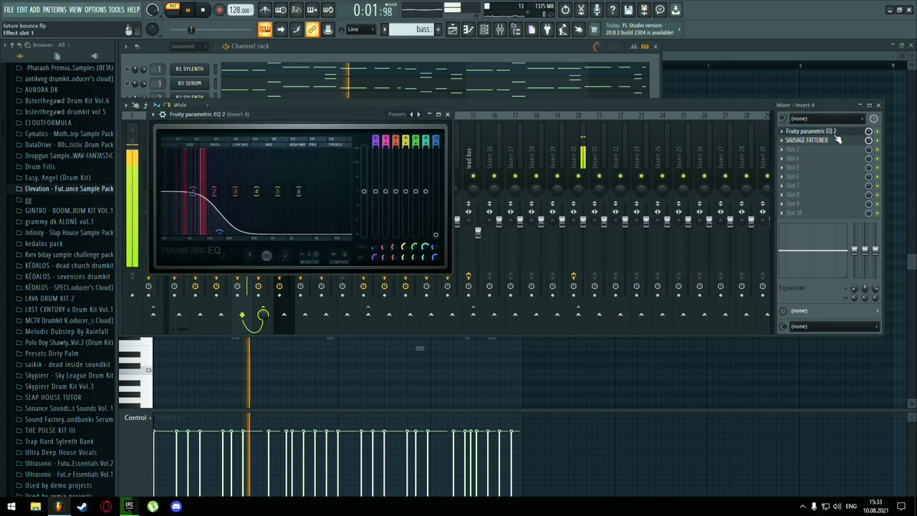
pyautogui.click(448, 116)
pyautogui.click(812, 140)
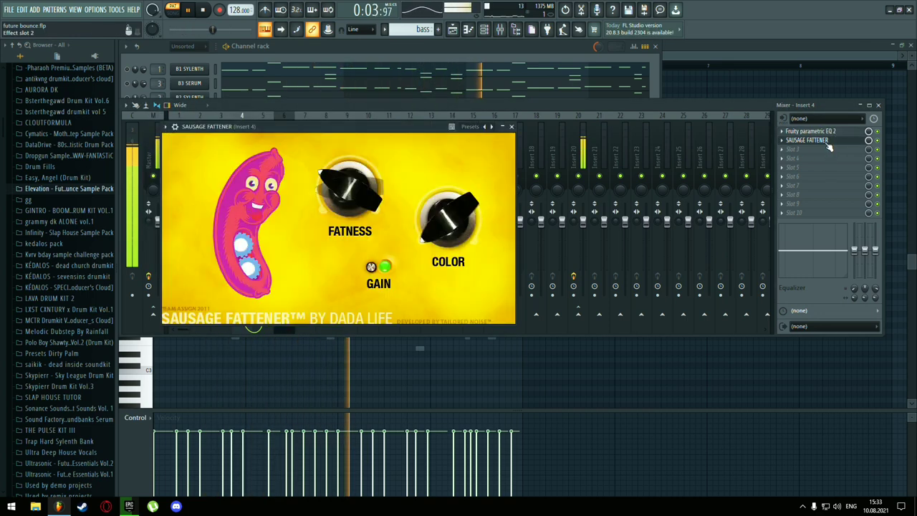
pyautogui.click(511, 127)
pyautogui.click(879, 105)
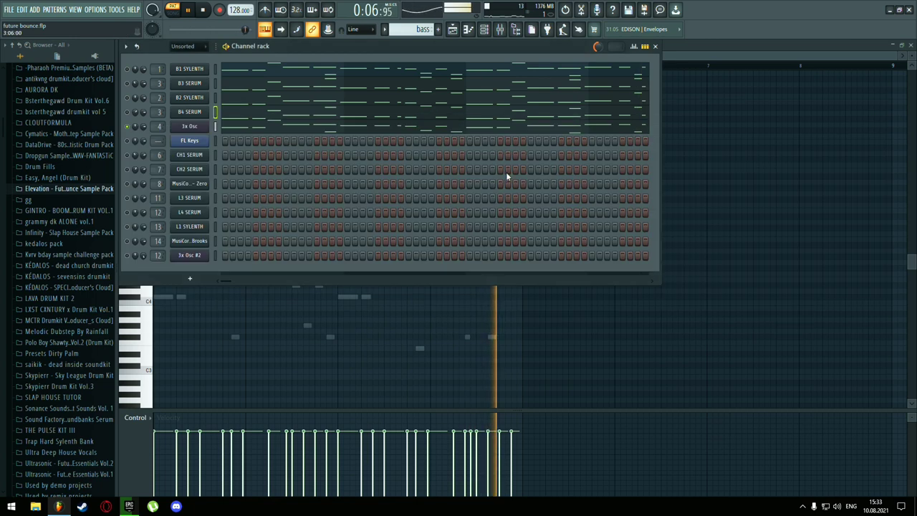
# Unsolo the 3x Osc channel to re-enable all channels in the rack
pyautogui.rightClick(129, 126)
pyautogui.click(136, 130)
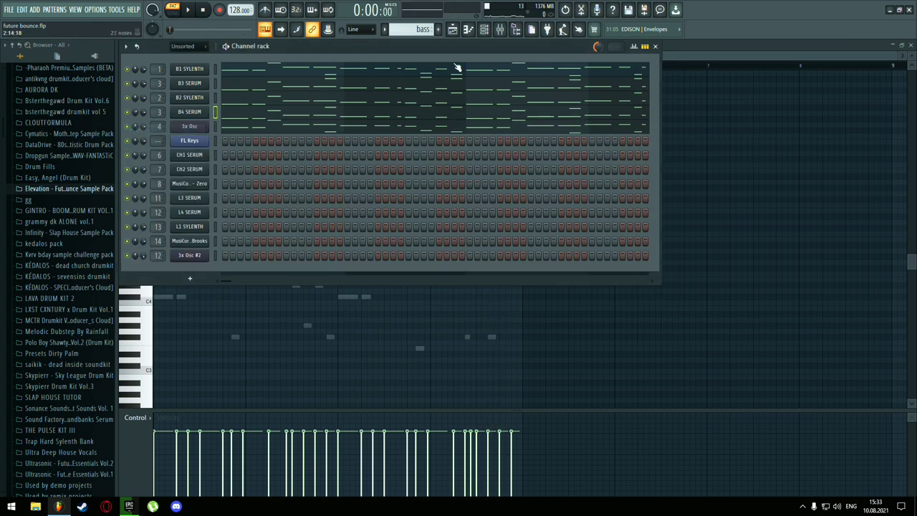
# Inspect the OTT and Kickstart effects on the bass bus mixer track, then close the mixer
pyautogui.click(505, 35)
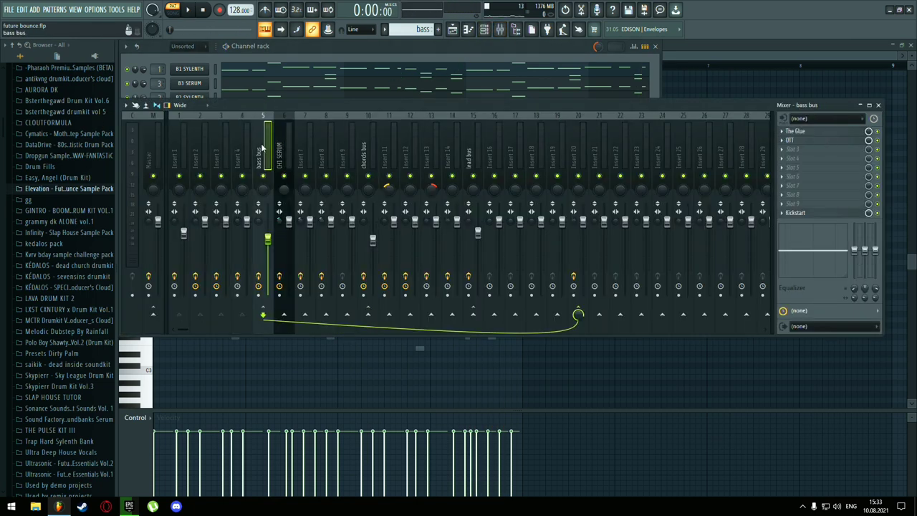
pyautogui.click(814, 141)
pyautogui.click(322, 152)
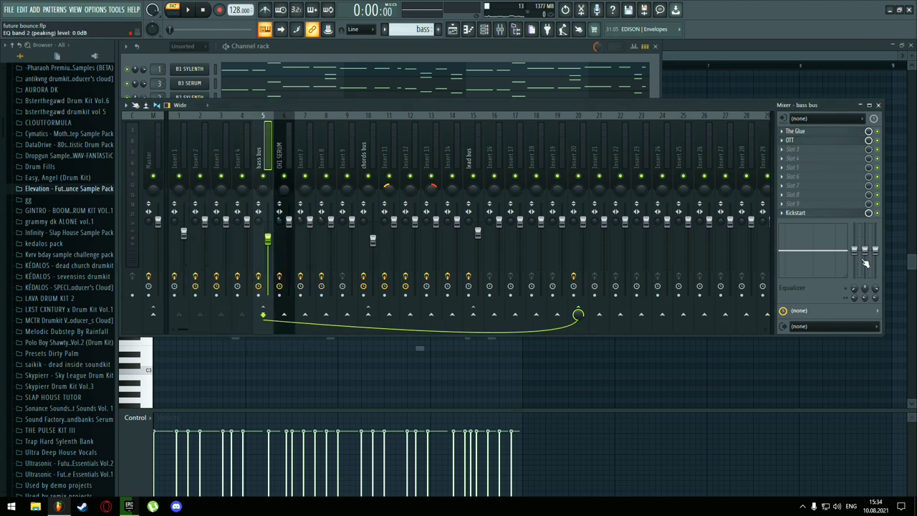
pyautogui.click(831, 215)
pyautogui.click(469, 151)
pyautogui.click(877, 104)
# Show the B4 SERUM notes in the piano roll and play the bass pattern through once
pyautogui.click(471, 31)
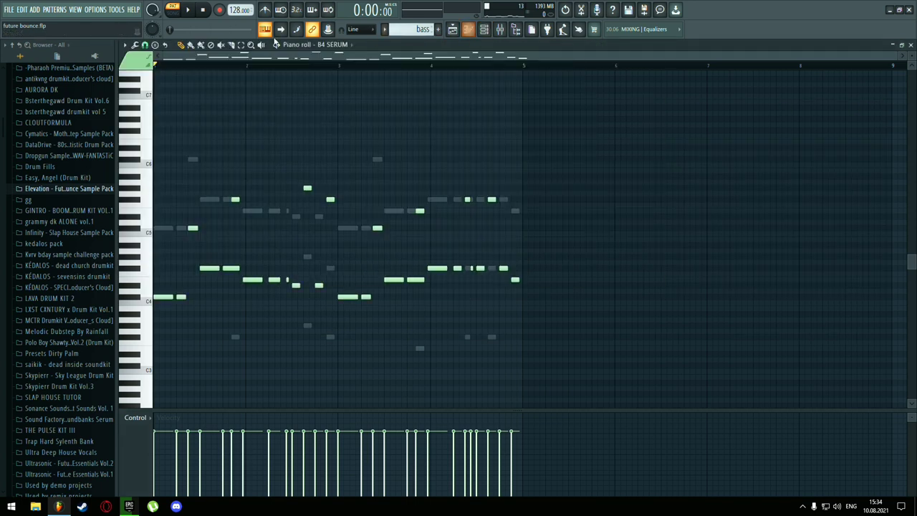
pyautogui.click(189, 11)
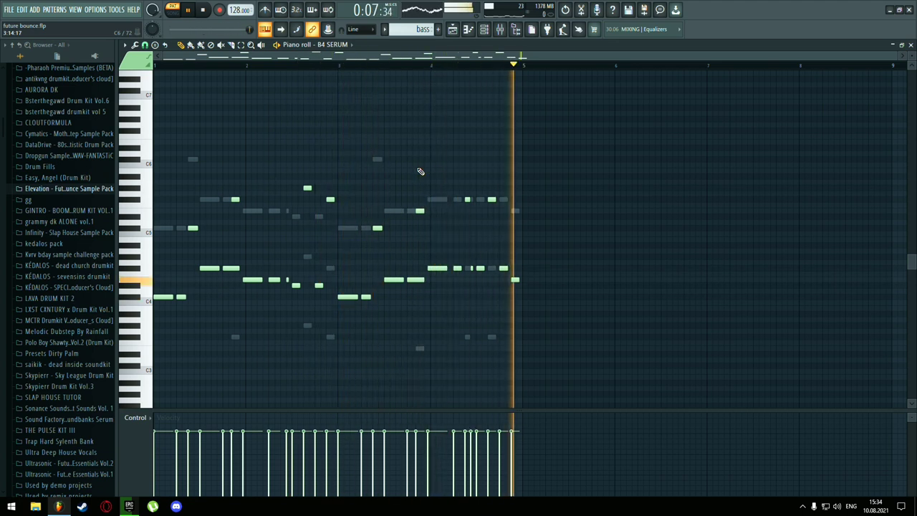
pyautogui.press('space')
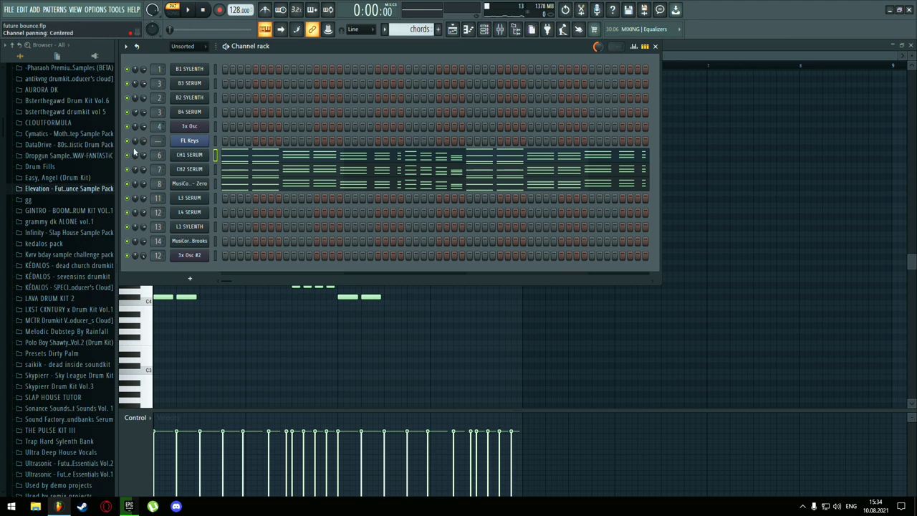
# Solo the CH1 SERUM channel in the chords pattern and start playback
pyautogui.rightClick(127, 153)
pyautogui.click(142, 157)
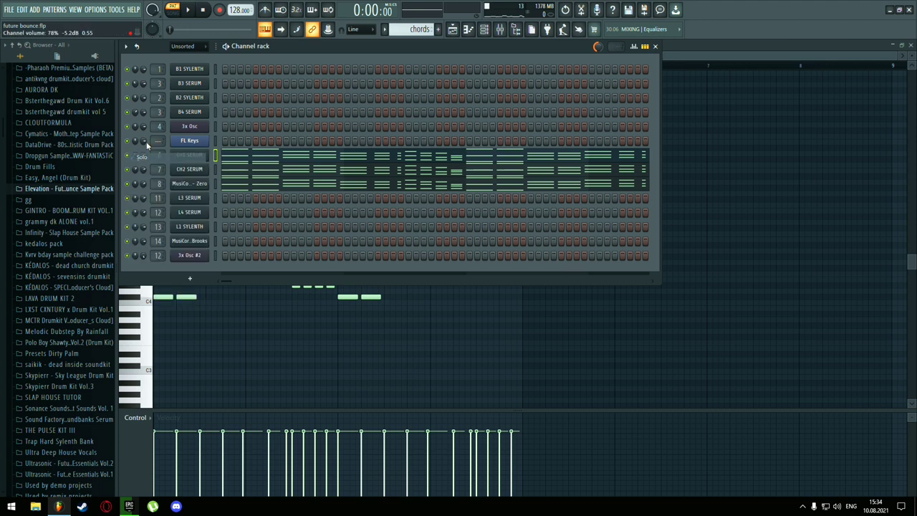
pyautogui.press('space')
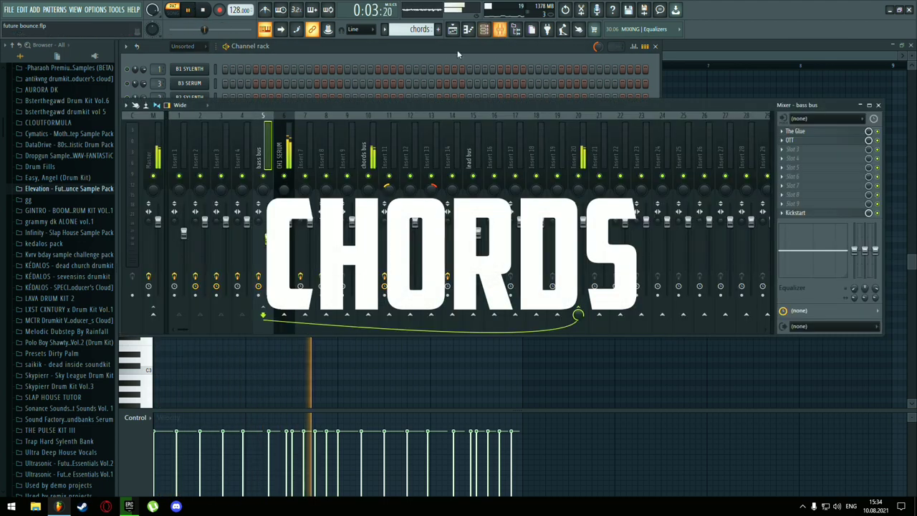
# Inspect the Fruity parametric EQ 2 and Fruity Reeverb 2 effects on the CH1 SERUM mixer track, then stop playback
pyautogui.press('F9')
pyautogui.click(290, 155)
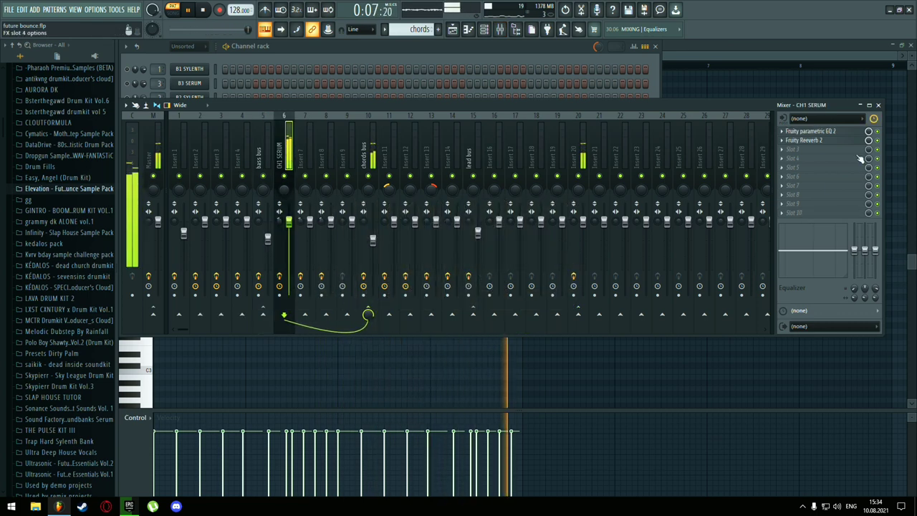
pyautogui.click(842, 133)
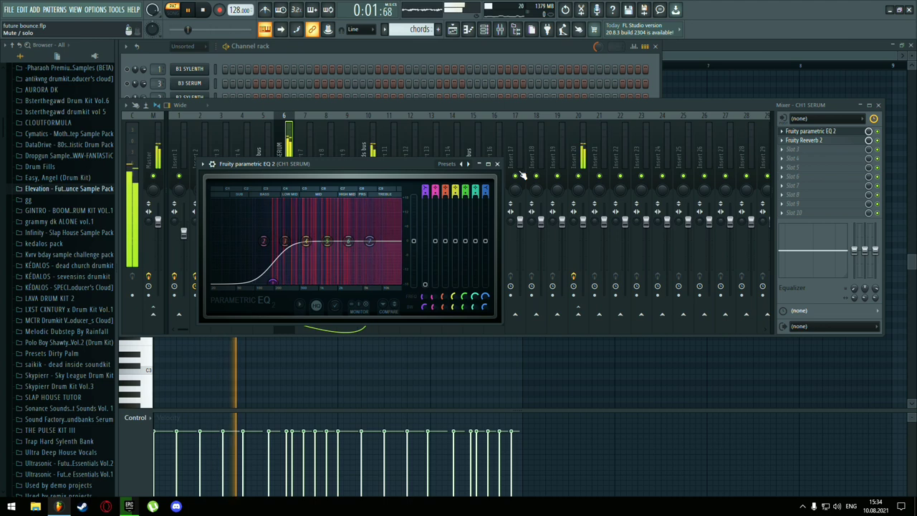
pyautogui.click(496, 164)
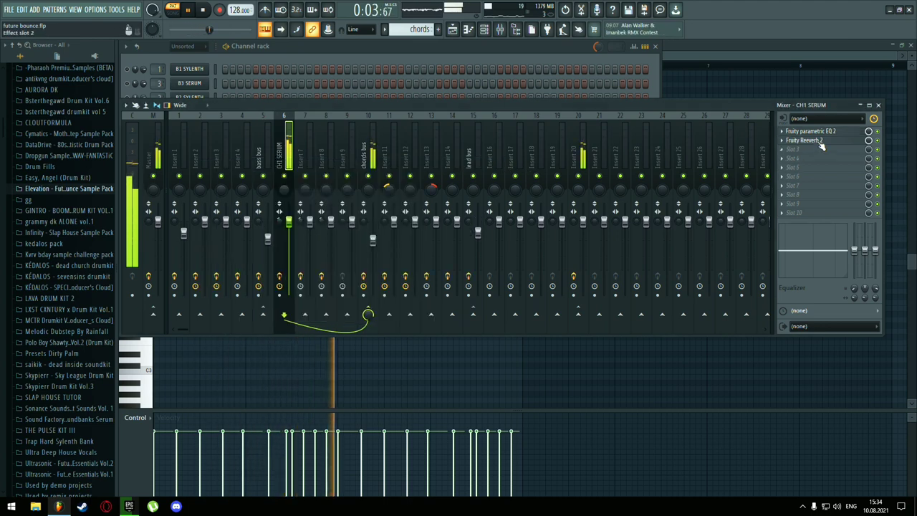
pyautogui.click(820, 142)
pyautogui.click(470, 178)
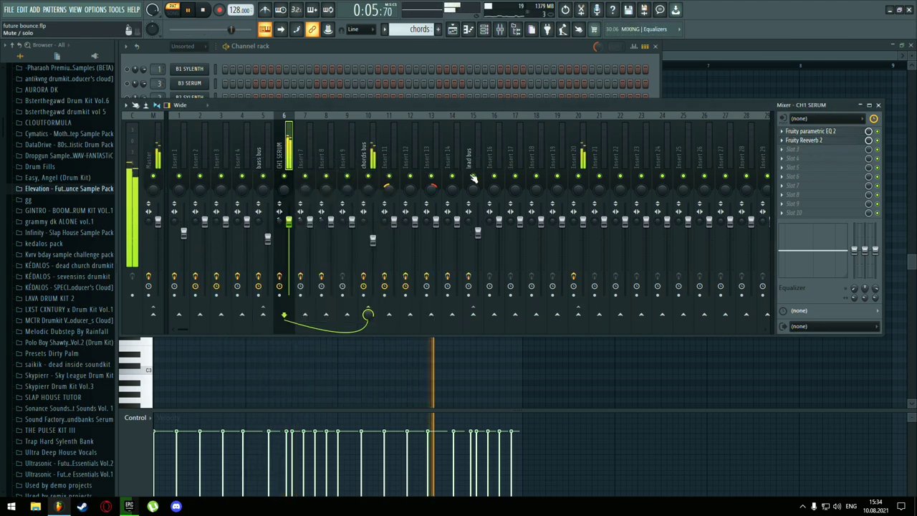
pyautogui.click(364, 45)
pyautogui.press('space')
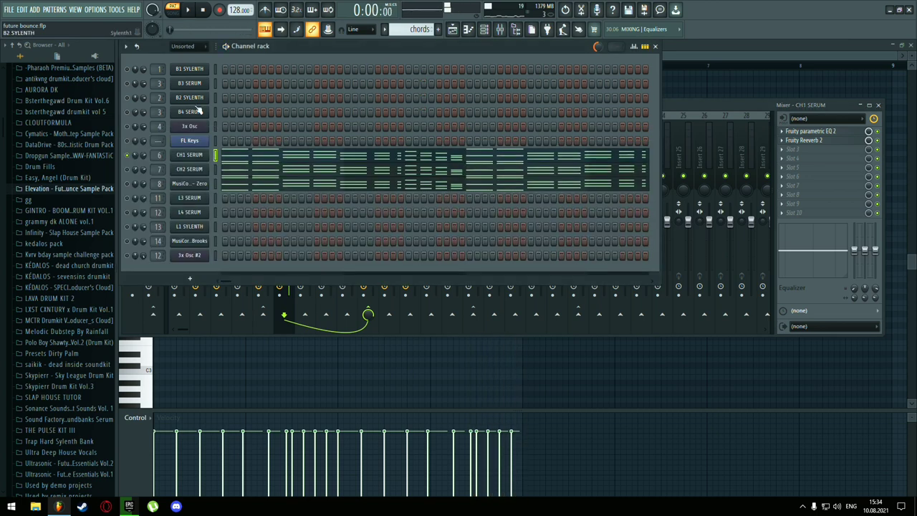
# Inspect the Fruity parametric EQ 2 on mixer track Insert 7 while CH2 SERUM plays, then stop playback
pyautogui.click(700, 112)
pyautogui.click(312, 161)
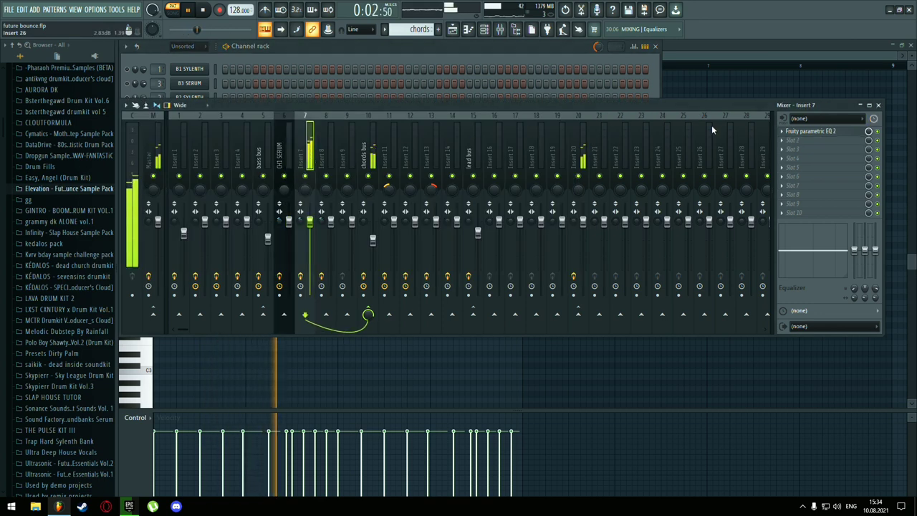
pyautogui.click(809, 131)
pyautogui.click(423, 89)
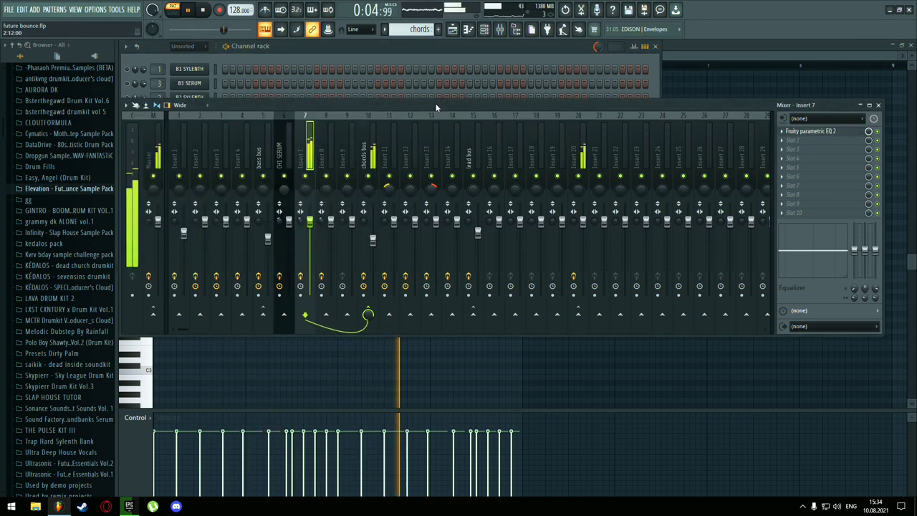
pyautogui.click(394, 53)
pyautogui.press('space')
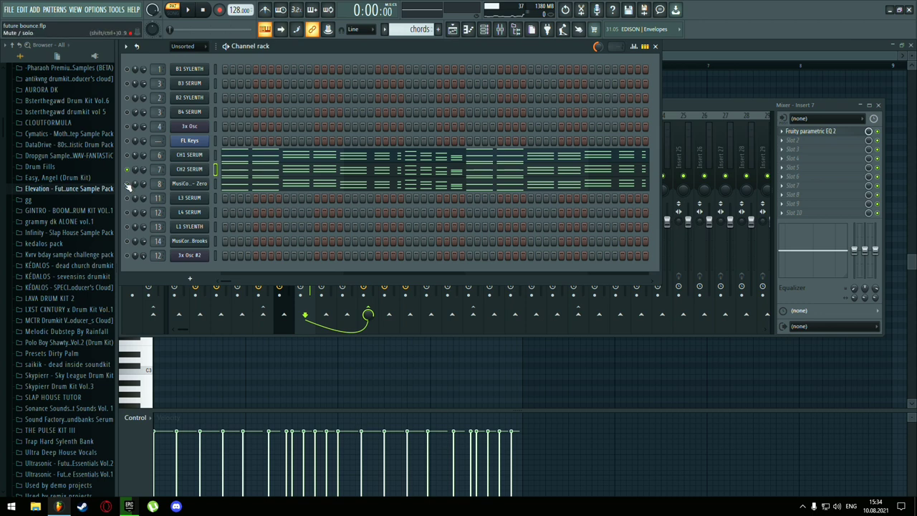
# Inspect the Fruity parametric EQ 2 and FabFilter Saturn effects on mixer track Insert 8
pyautogui.click(675, 106)
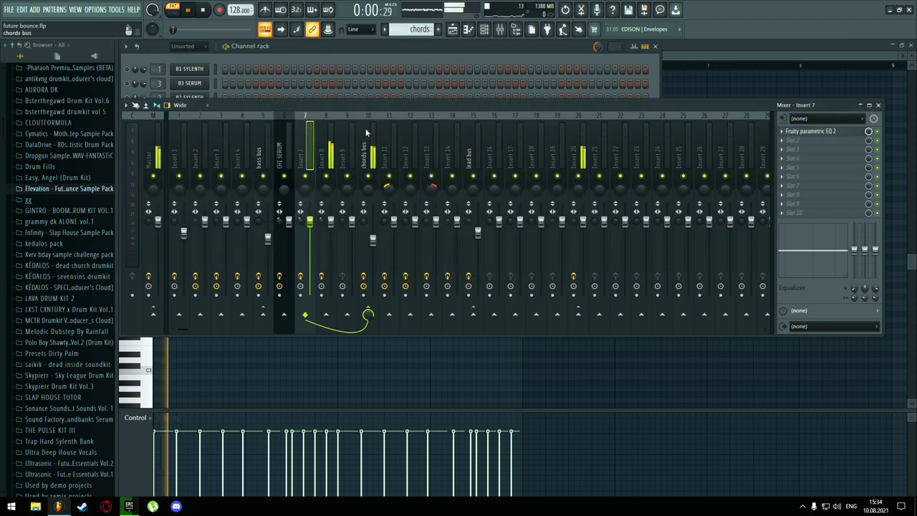
pyautogui.click(326, 143)
pyautogui.click(816, 131)
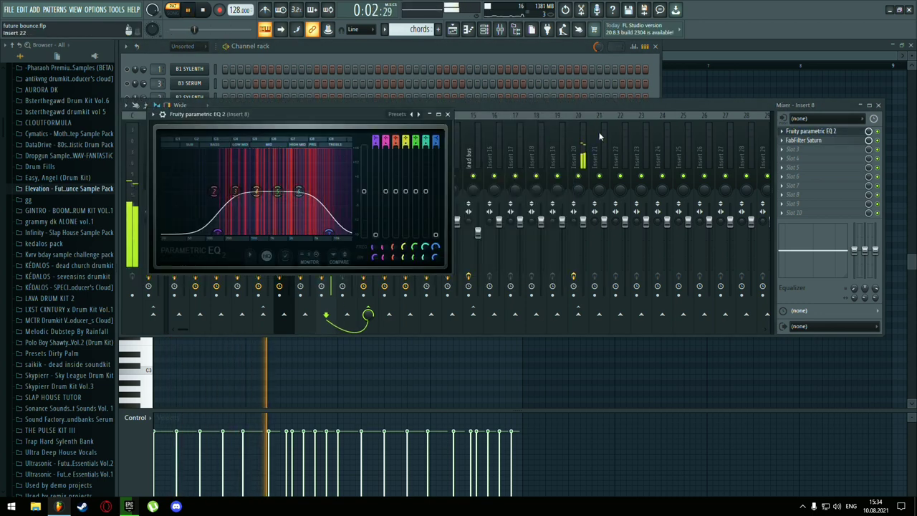
pyautogui.click(809, 131)
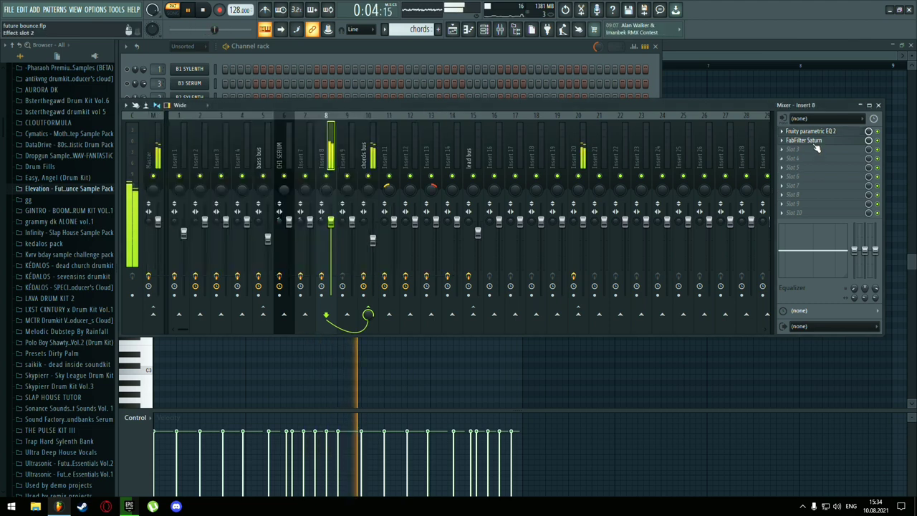
pyautogui.click(808, 140)
pyautogui.click(491, 128)
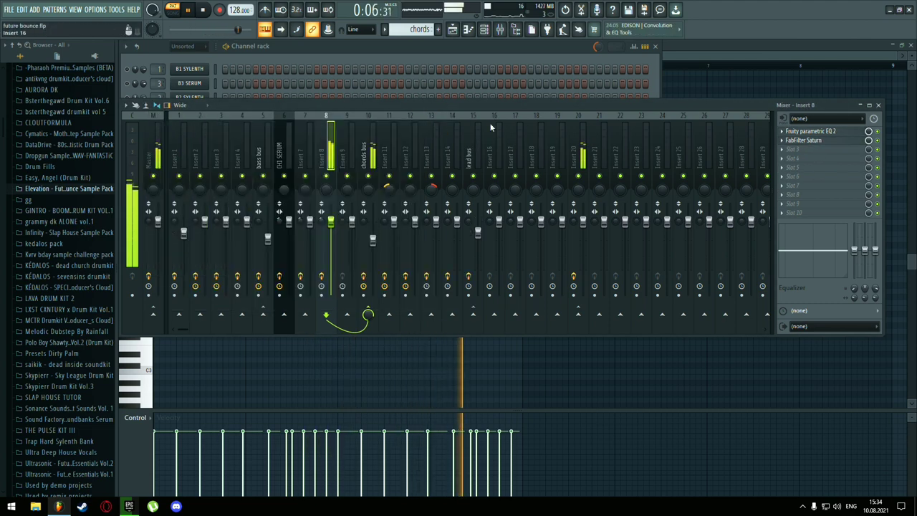
# Inspect the OTT and Kickstart effects on the chords bus mixer track
pyautogui.click(363, 148)
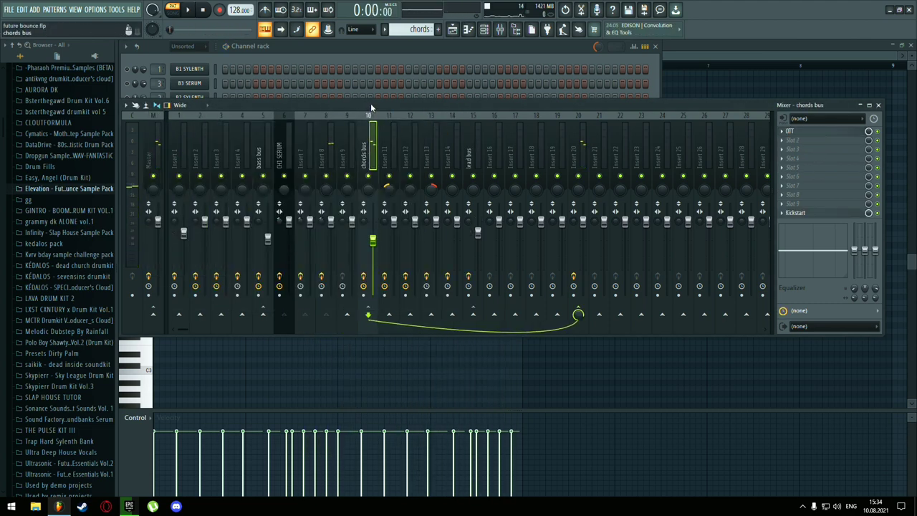
pyautogui.click(790, 133)
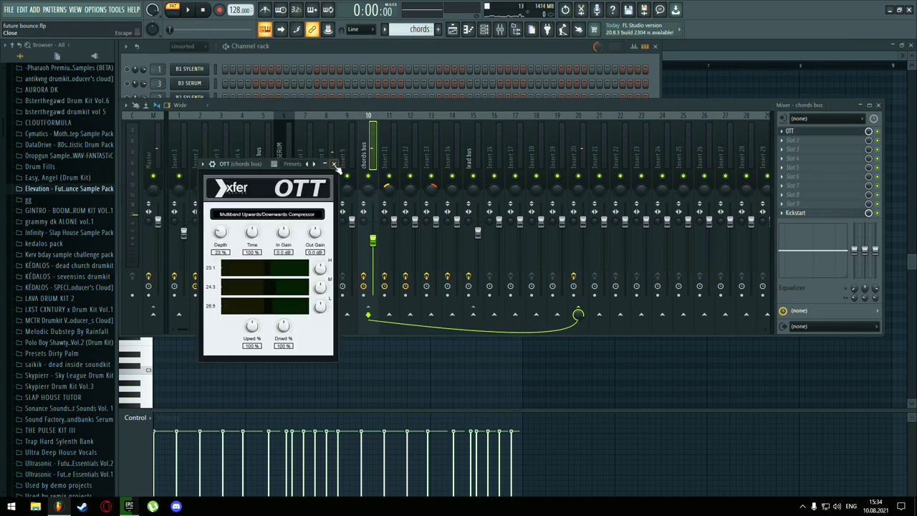
pyautogui.click(334, 164)
pyautogui.click(820, 215)
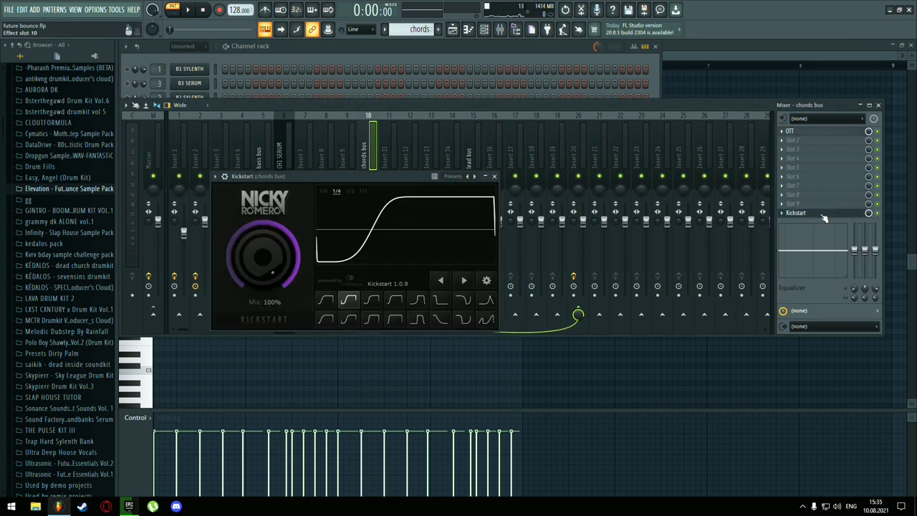
pyautogui.click(494, 178)
# Turn off the channel solo and play the chords pattern with the CH2 SERUM notes shown in the piano roll
pyautogui.click(401, 46)
pyautogui.rightClick(129, 184)
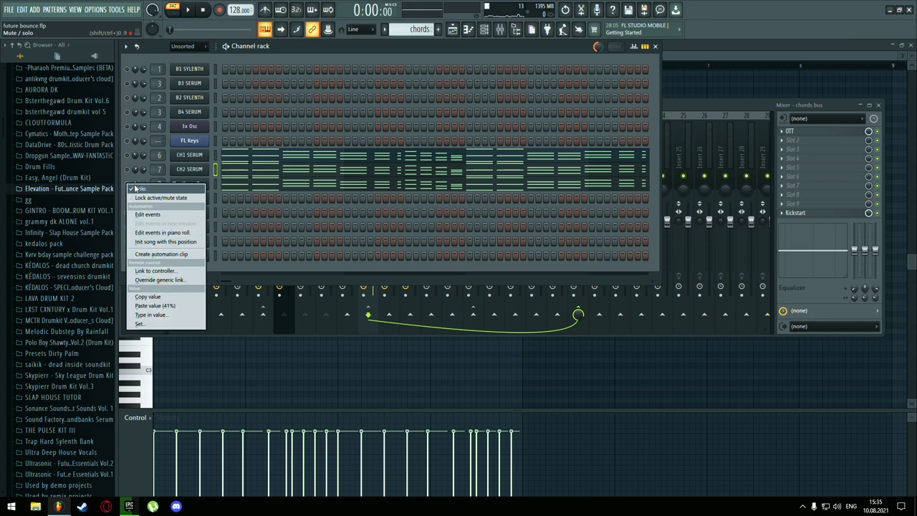
pyautogui.click(134, 188)
pyautogui.click(467, 30)
pyautogui.click(190, 9)
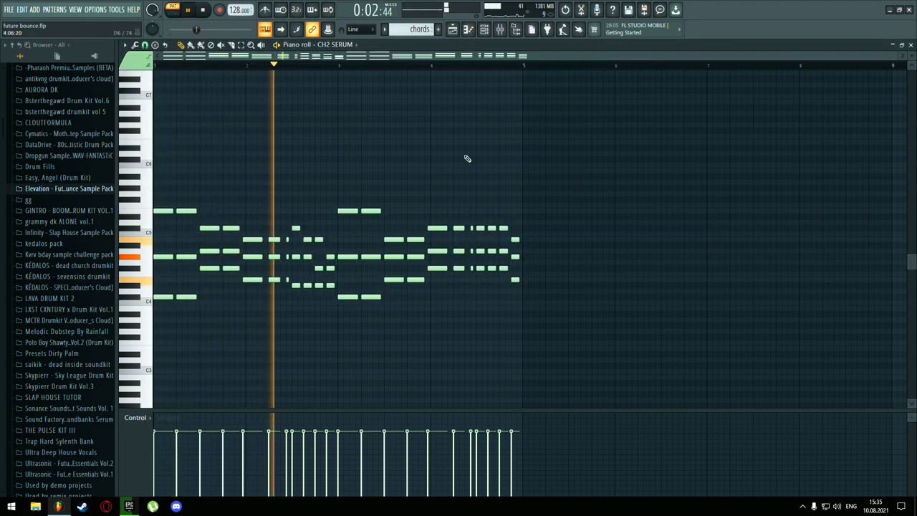
# Switch to the leads pattern and play it with the L3 SERUM channel soloed
pyautogui.scroll(-1, 468, 159)
pyautogui.scroll(-3, 468, 158)
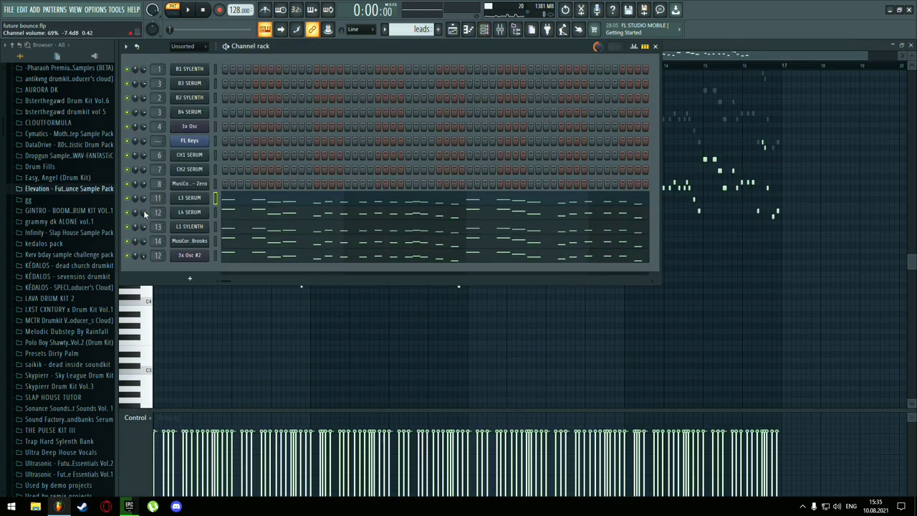
pyautogui.rightClick(128, 199)
pyautogui.click(139, 207)
pyautogui.press('space')
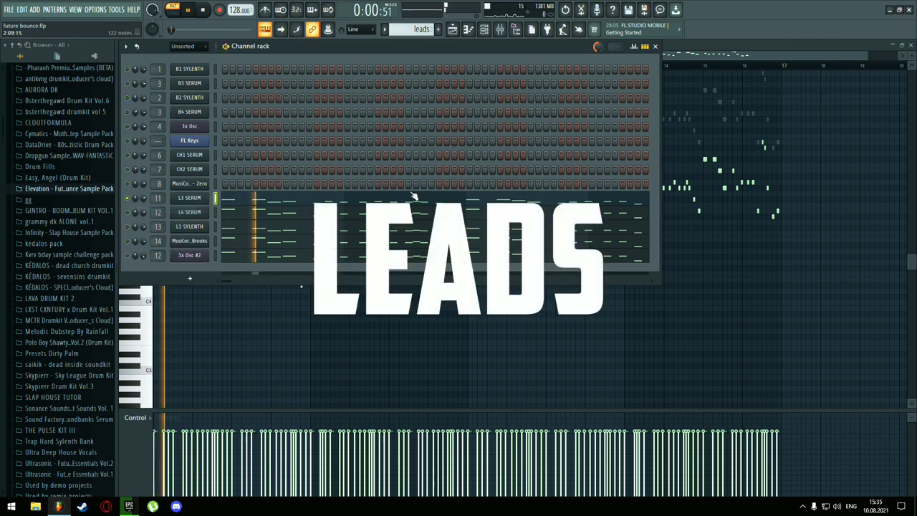
# Inspect the Fruity parametric EQ 2 and FabFilter Saturn effects on mixer track Insert 11 while L3 SERUM plays
pyautogui.press('F9')
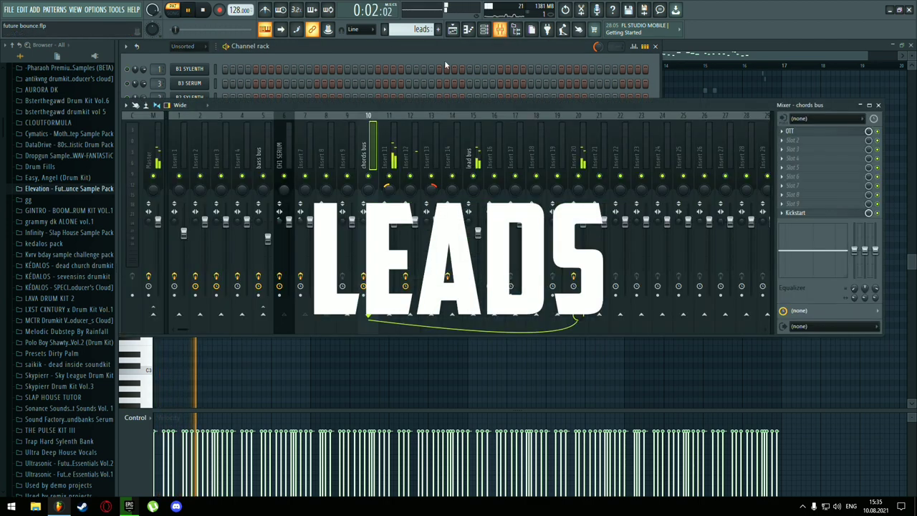
pyautogui.click(393, 161)
pyautogui.click(809, 132)
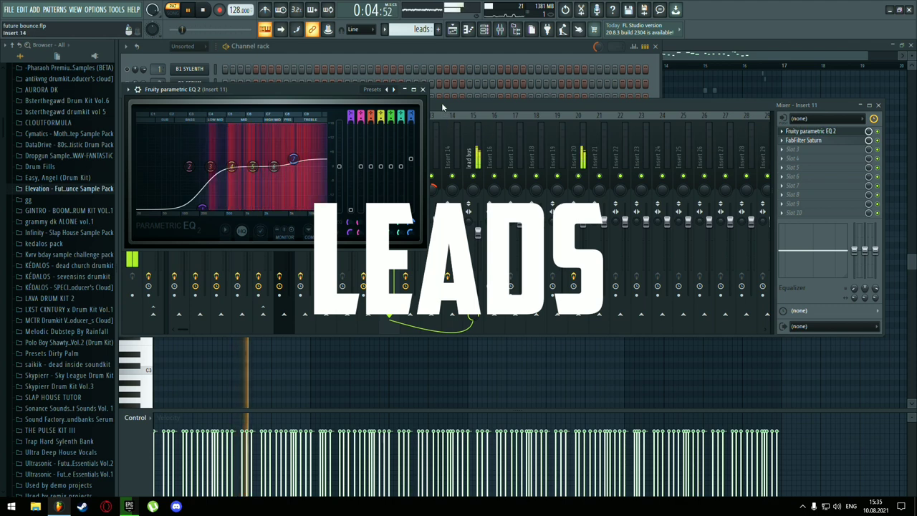
pyautogui.click(425, 88)
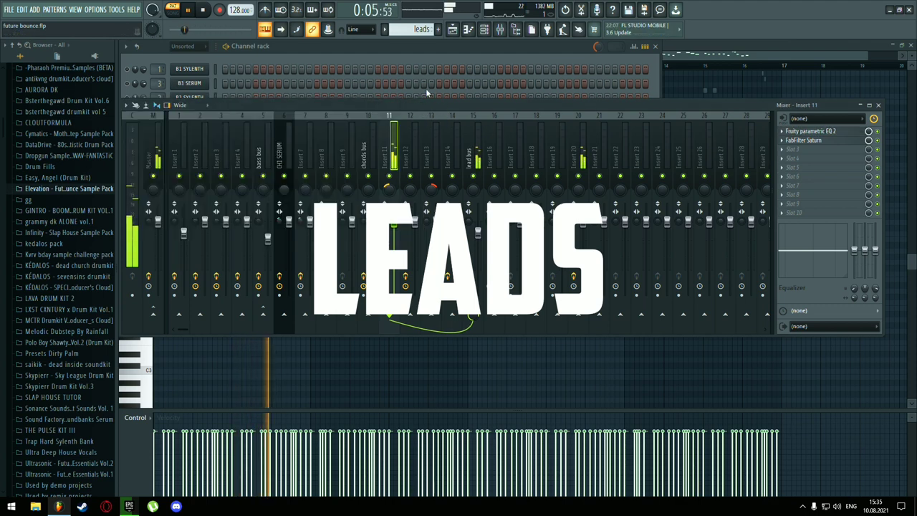
pyautogui.click(828, 140)
pyautogui.click(476, 105)
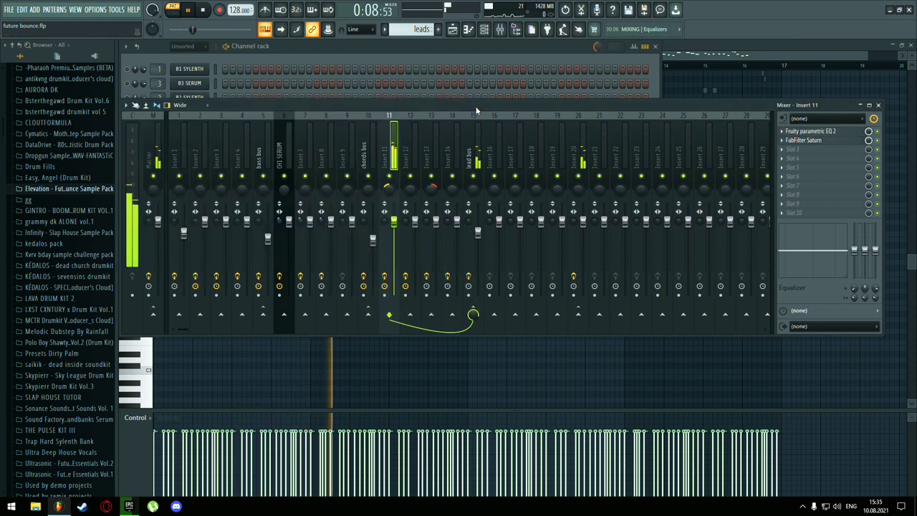
# Audition L4 SERUM and inspect the Fruity parametric EQ 2, Fruity Reeverb 2 and Fruity Stereo Enhancer effects on mixer track Insert 12
pyautogui.click(401, 48)
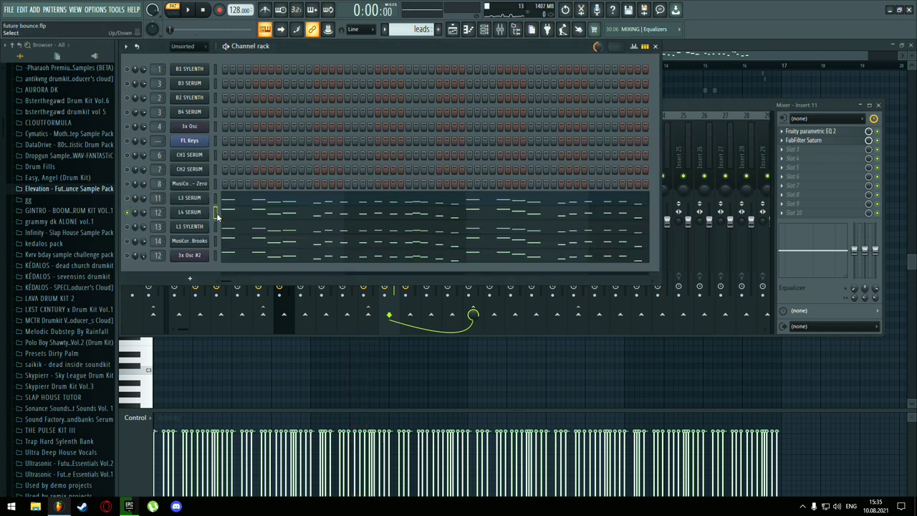
pyautogui.click(682, 111)
pyautogui.click(411, 140)
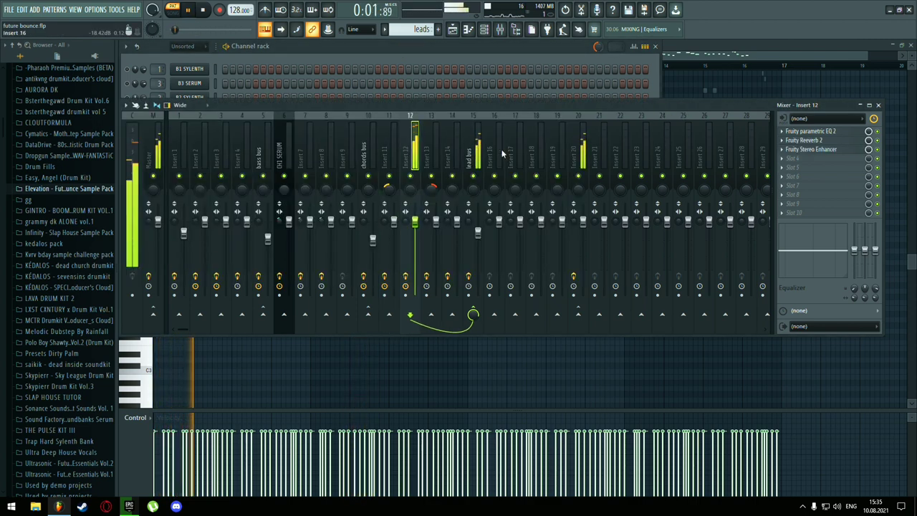
pyautogui.click(833, 132)
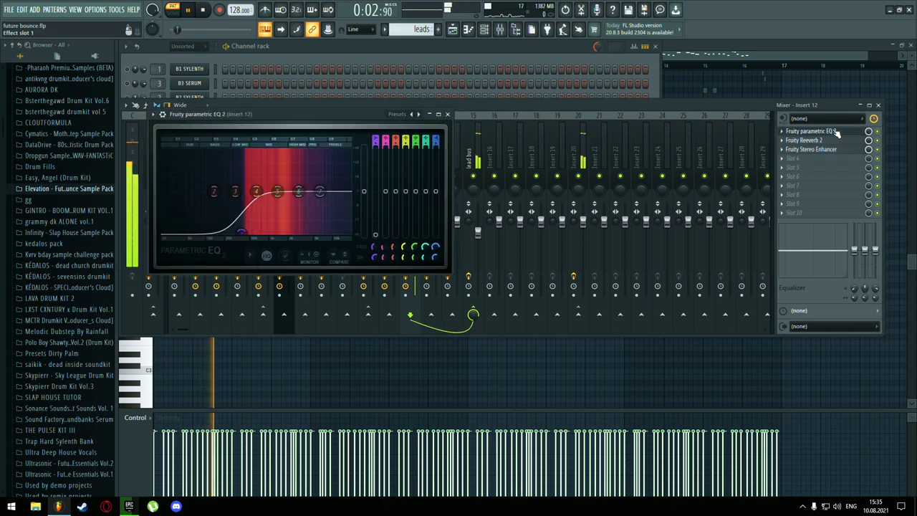
pyautogui.click(447, 114)
pyautogui.click(801, 141)
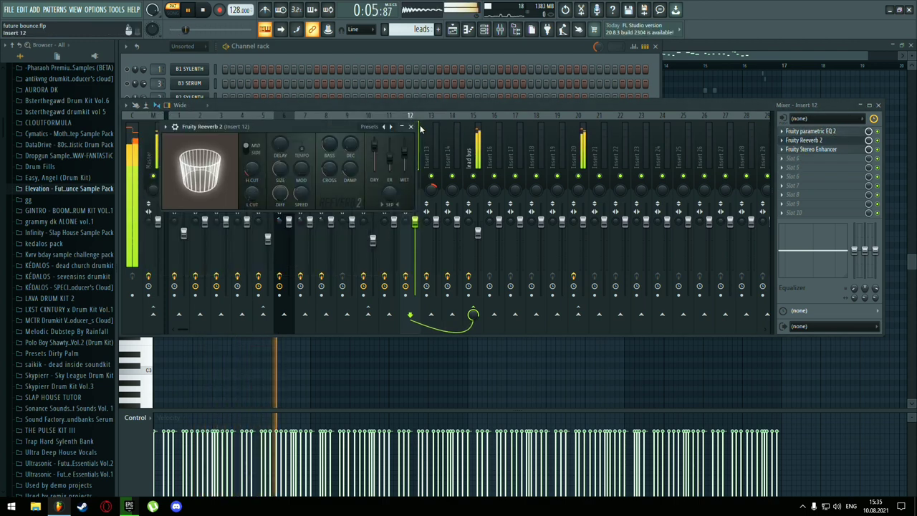
pyautogui.click(417, 121)
pyautogui.click(809, 149)
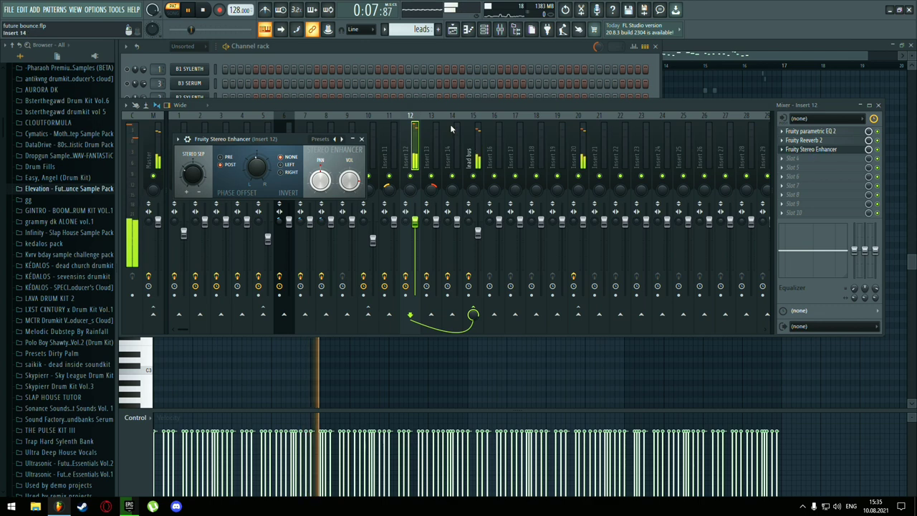
pyautogui.click(362, 139)
# Audition the 3x Osc #2 channel with the mixer in view, then stop playback
pyautogui.click(385, 45)
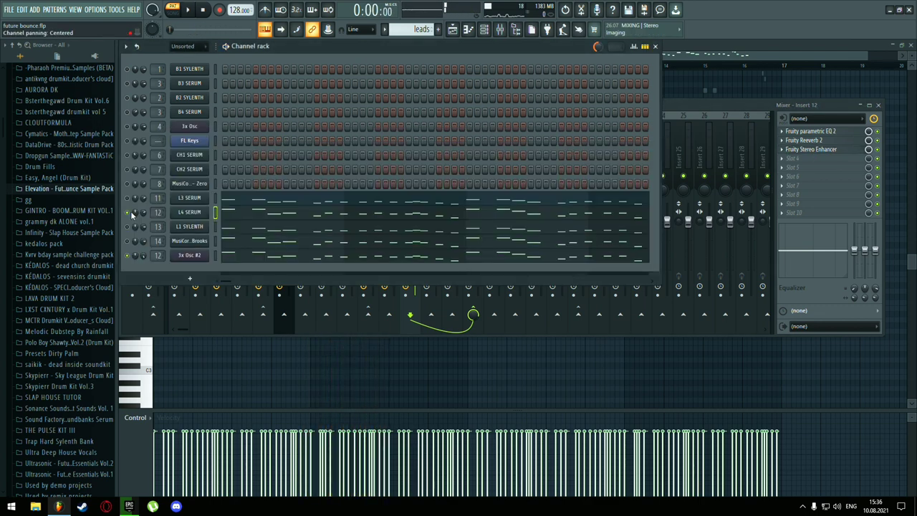
pyautogui.click(215, 257)
pyautogui.click(714, 106)
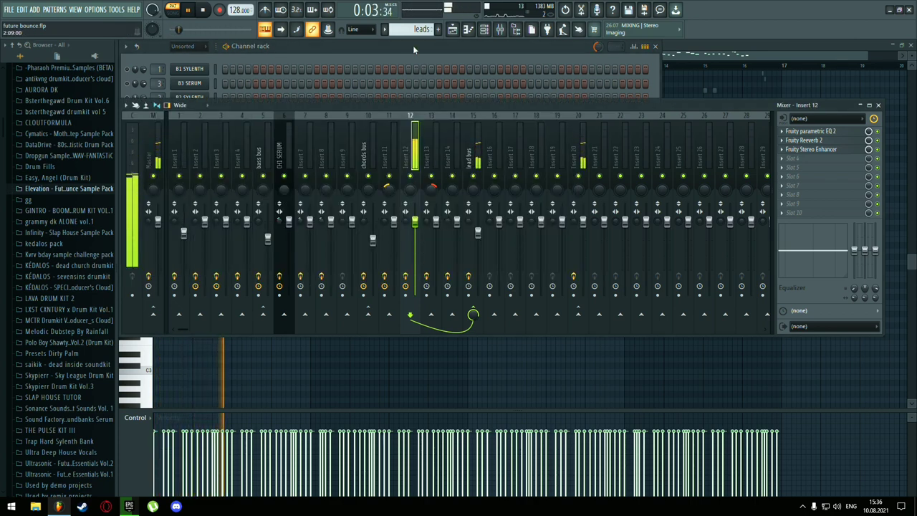
pyautogui.click(413, 46)
pyautogui.press('space')
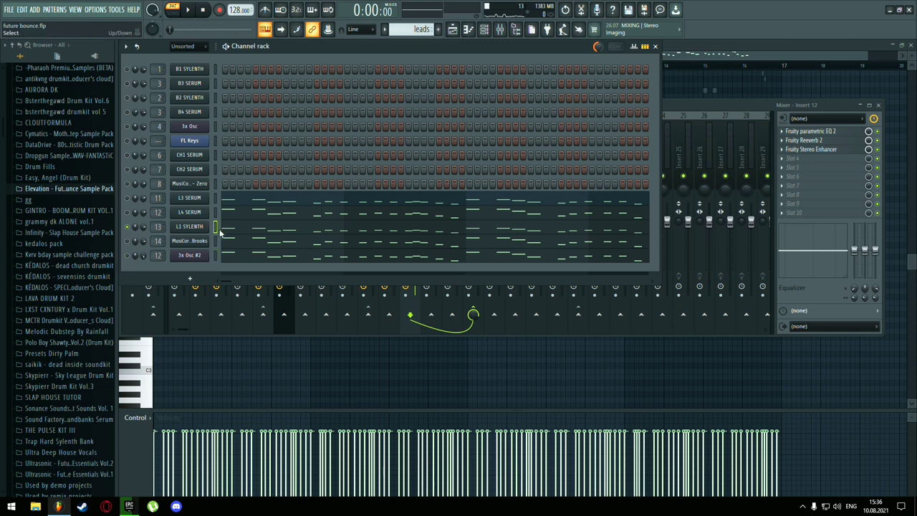
# Inspect the Fruity parametric EQ 2 and FabFilter Saturn effects on mixer track Insert 13 while L1 SYLENTH plays, then stop playback
pyautogui.click(669, 103)
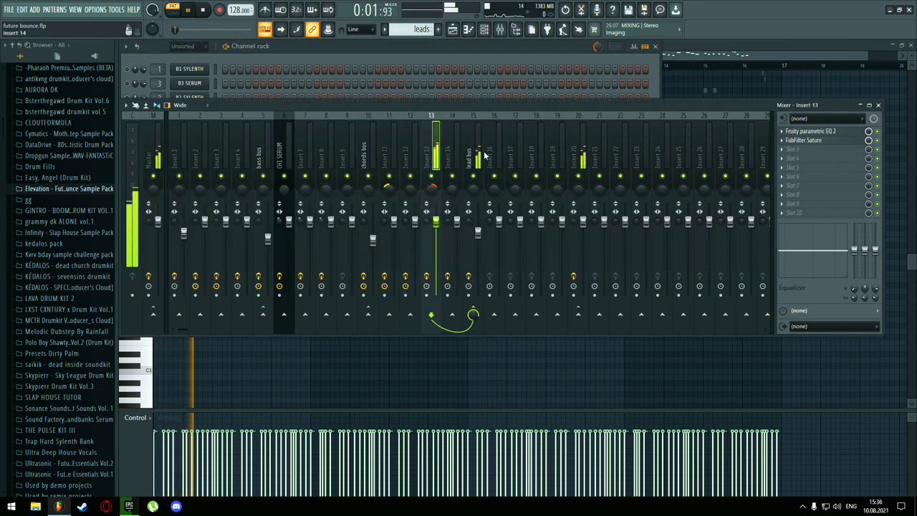
pyautogui.click(806, 133)
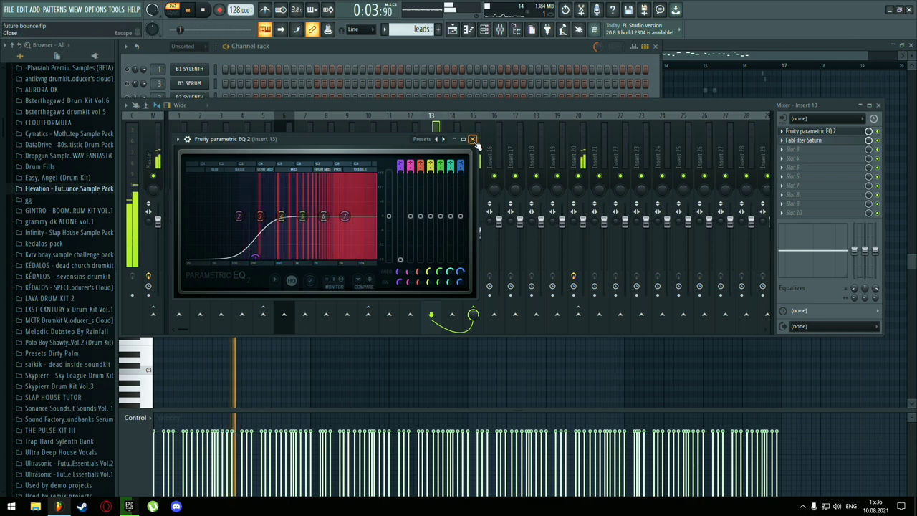
pyautogui.click(805, 133)
pyautogui.click(810, 140)
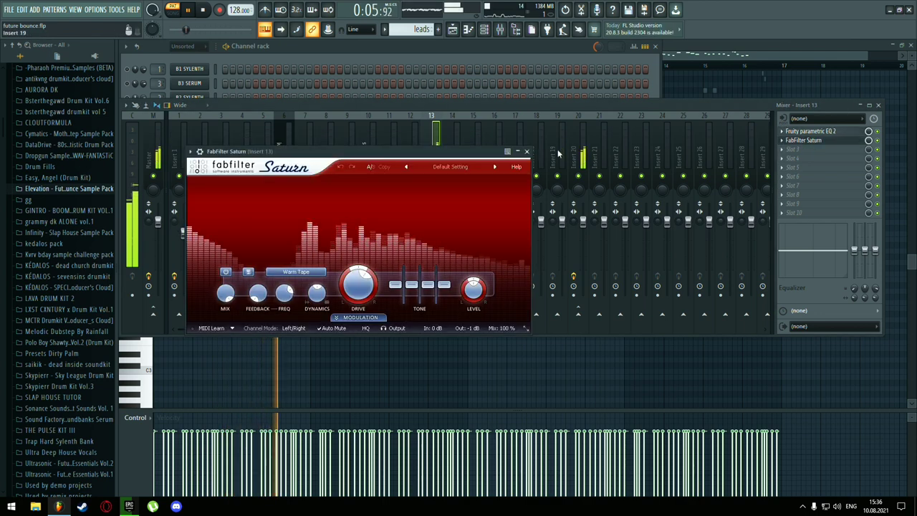
pyautogui.click(532, 149)
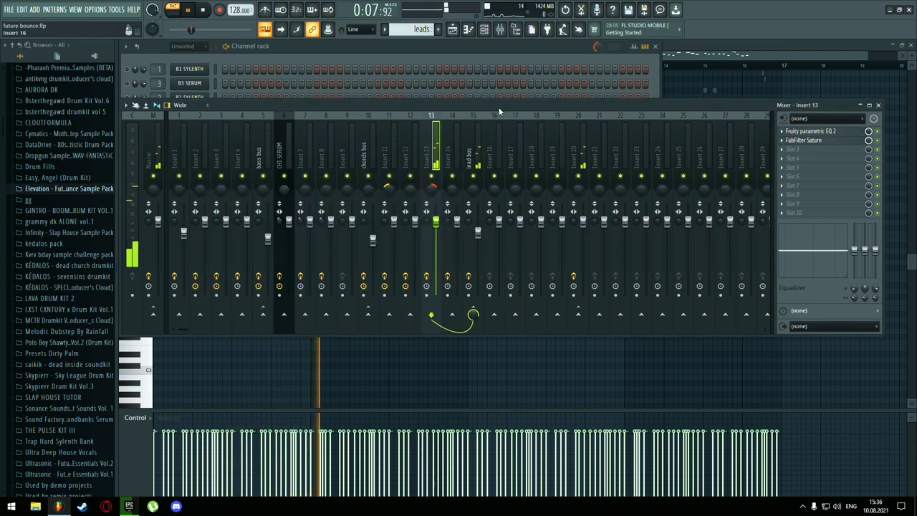
pyautogui.press('space')
# Audition the MusiCore Brooks channel and inspect the Fruity parametric EQ 2 on mixer track Insert 14
pyautogui.click(440, 51)
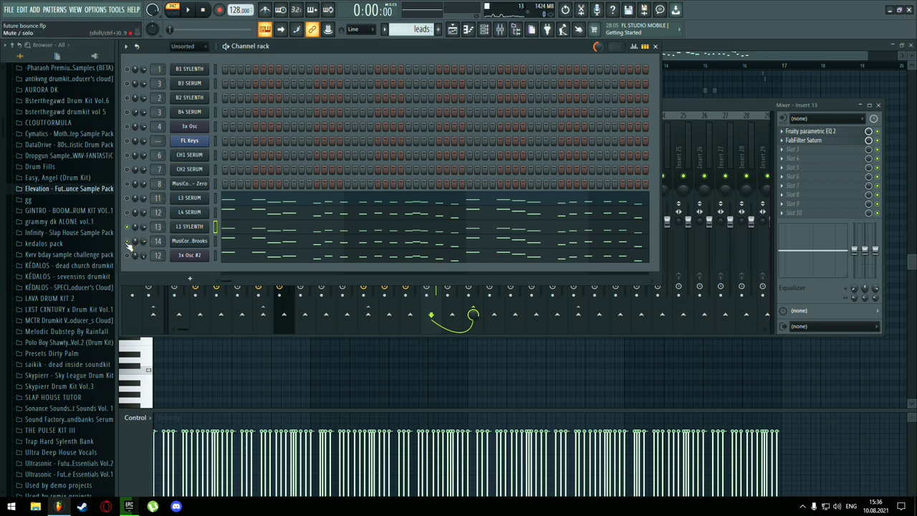
pyautogui.click(677, 113)
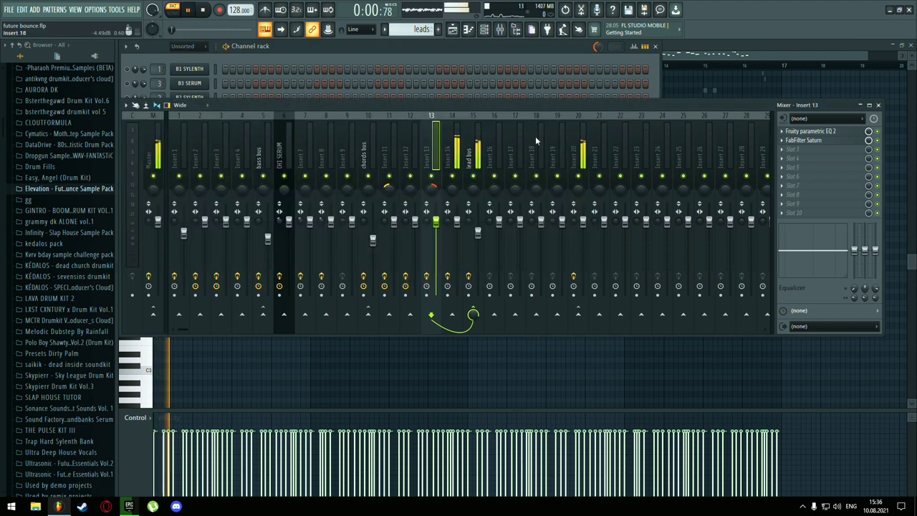
pyautogui.click(454, 155)
pyautogui.click(814, 136)
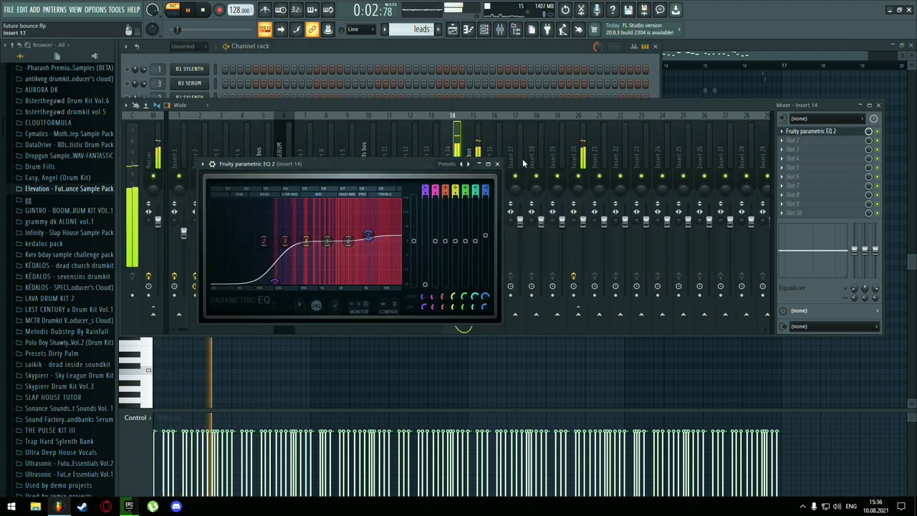
pyautogui.click(499, 161)
# Inspect the ValhallaRoom, Fruity Love Philter and Kickstart effects on the lead bus mixer track
pyautogui.click(475, 143)
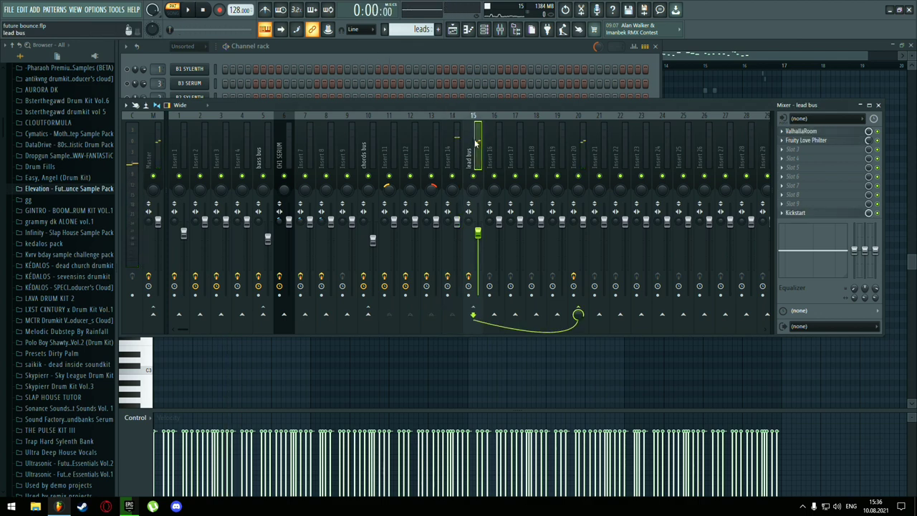
pyautogui.click(824, 132)
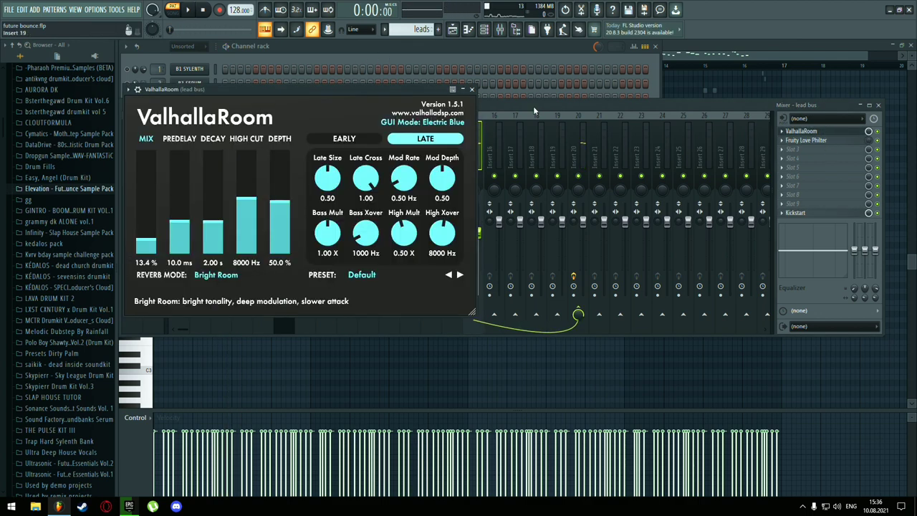
pyautogui.click(476, 92)
pyautogui.click(819, 141)
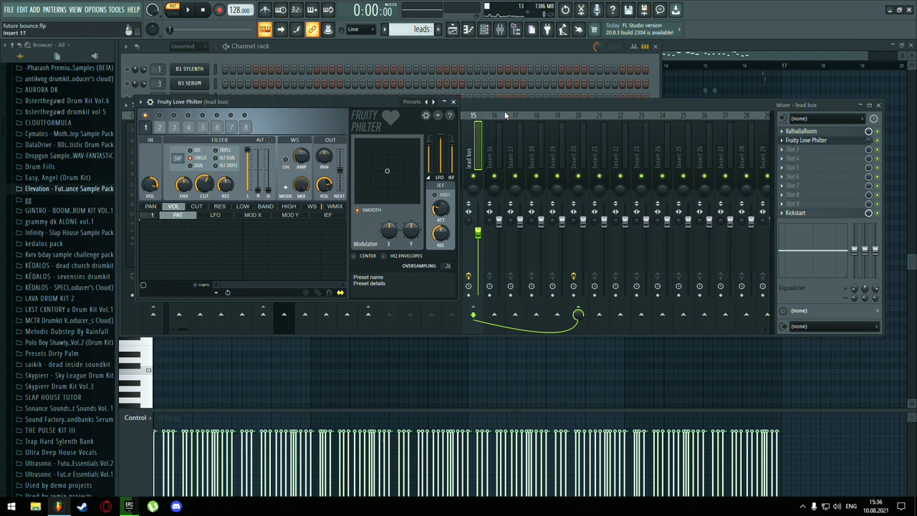
pyautogui.click(453, 104)
pyautogui.click(831, 214)
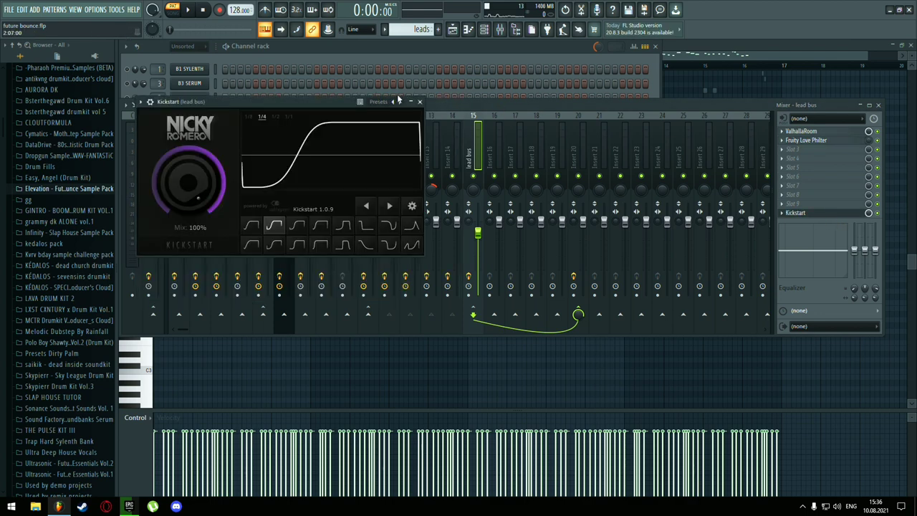
pyautogui.click(419, 101)
# Turn off the channel solo and play the leads pattern with the L1 SYLENTH notes shown in the piano roll
pyautogui.click(407, 73)
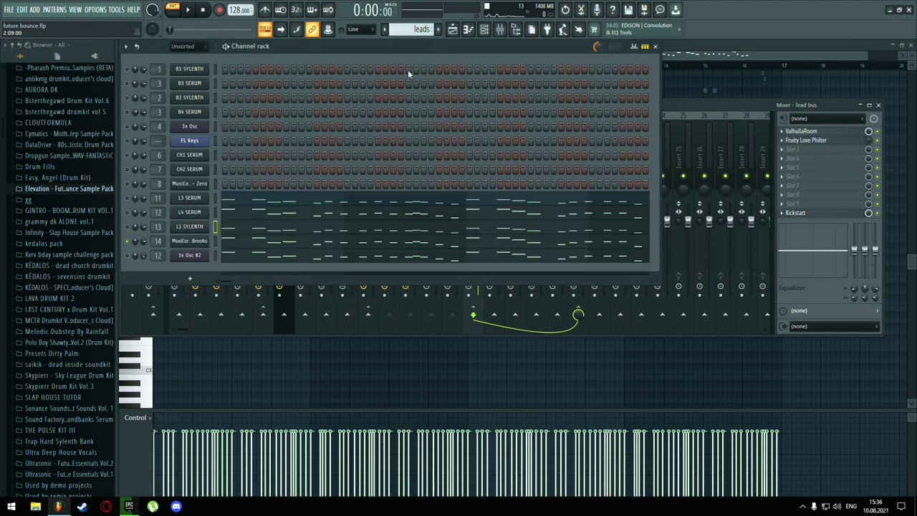
pyautogui.rightClick(130, 240)
pyautogui.click(137, 244)
pyautogui.click(477, 32)
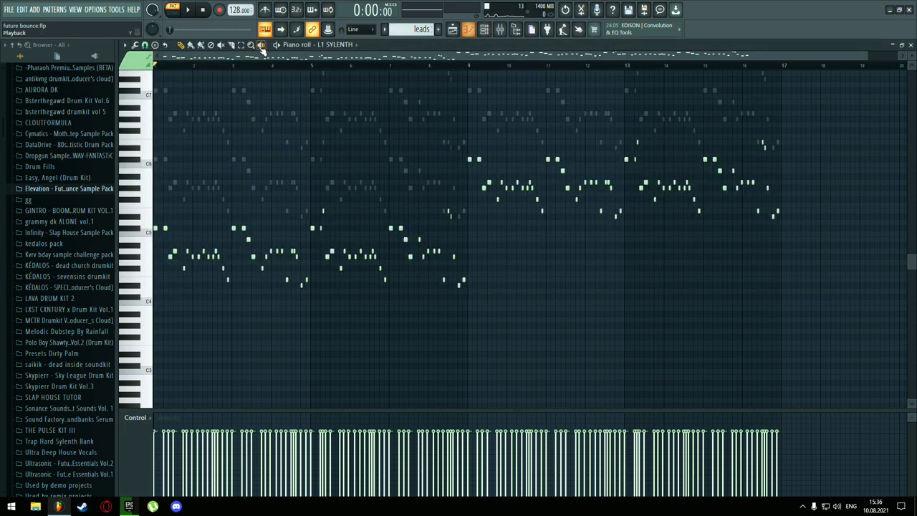
pyautogui.scroll(-1, 882, 63)
pyautogui.press('space')
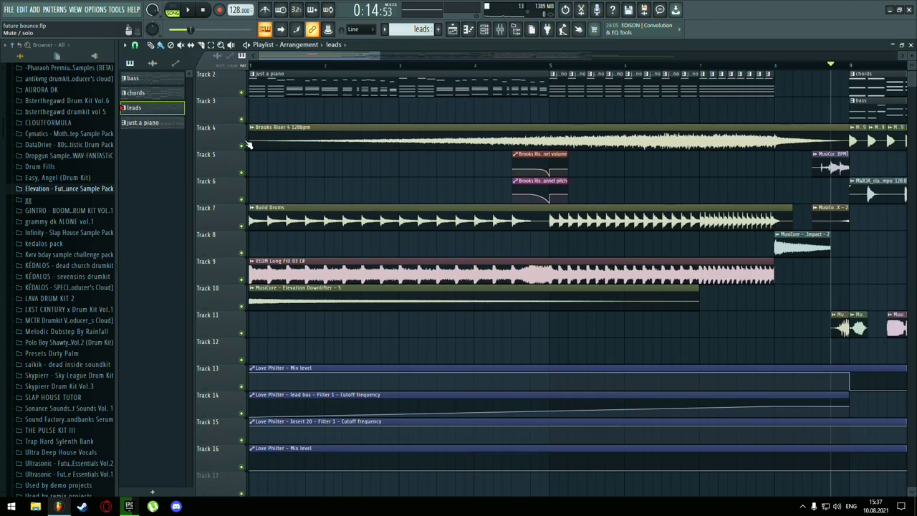
# Solo playlist Track 4 and unmute Tracks 5, 6, 7, 9 and 10 to isolate the build-up effects
pyautogui.rightClick(241, 145)
pyautogui.click(241, 172)
pyautogui.click(241, 198)
pyautogui.click(241, 226)
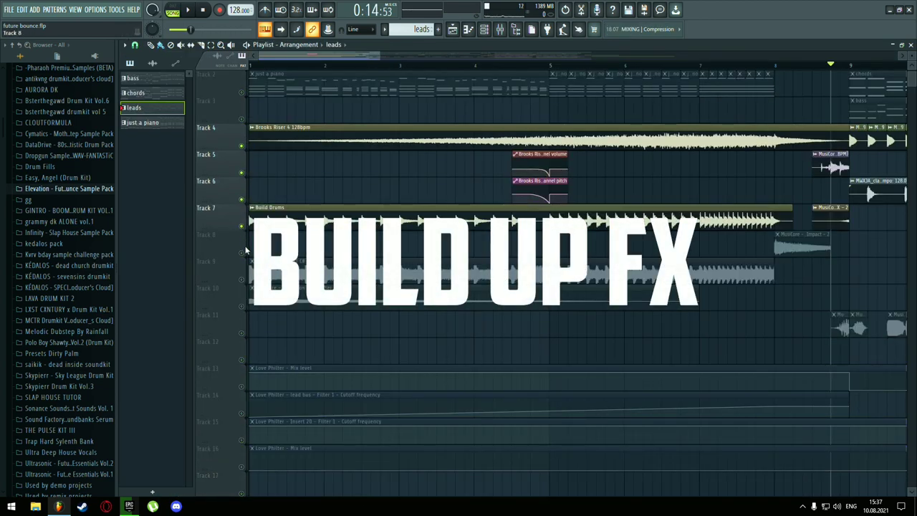
pyautogui.click(242, 279)
pyautogui.click(241, 306)
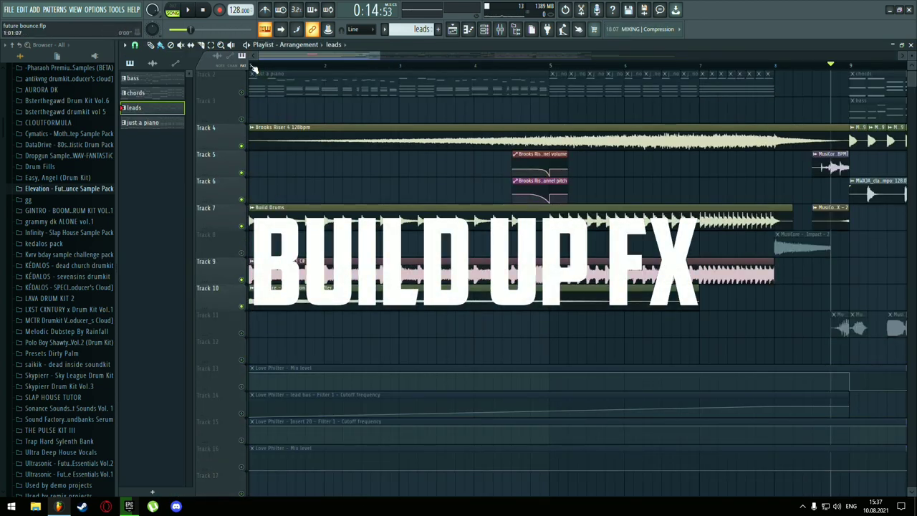
# Play the build-up effects and unmute playlist Tracks 8 and 12 to bring in the remaining drums and FX
pyautogui.moveTo(379, 55); pyautogui.dragTo(494, 55)
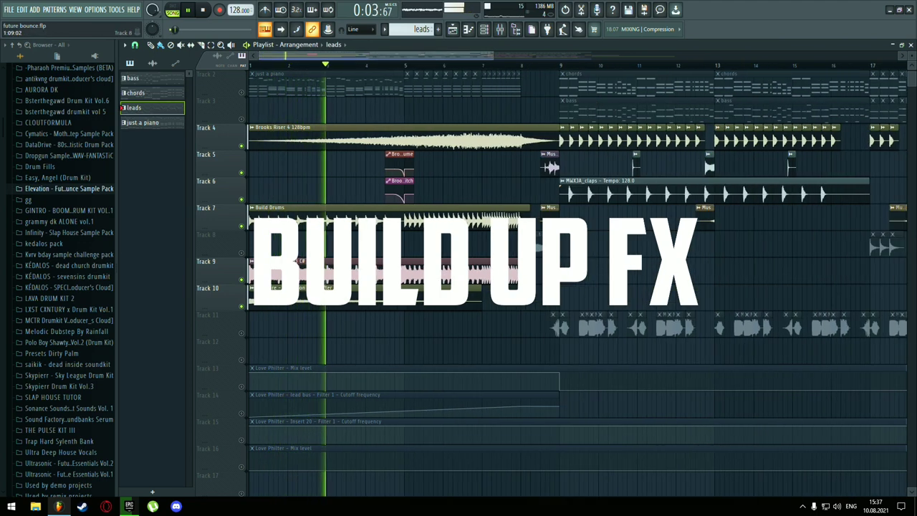
pyautogui.click(242, 252)
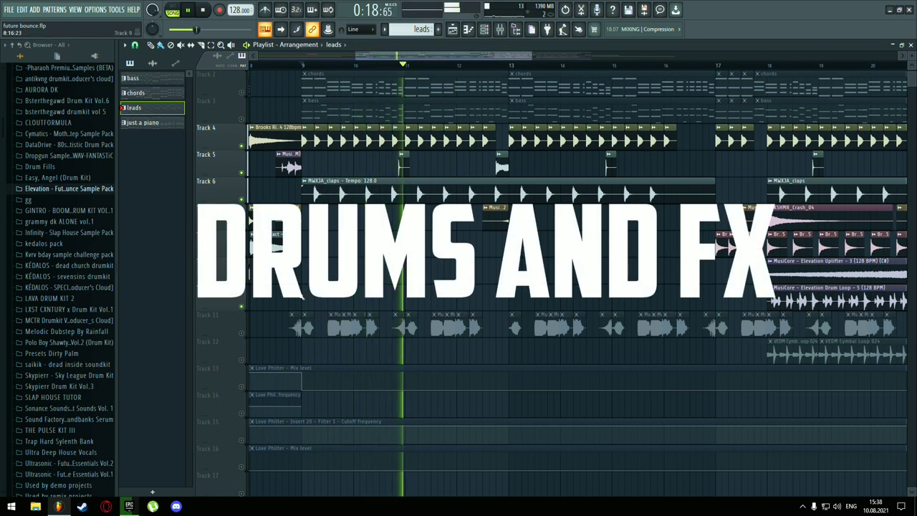
pyautogui.click(248, 362)
# Play the drums and FX tracks through the drop up to bar 25 and stop playback
pyautogui.moveTo(420, 56); pyautogui.dragTo(493, 72)
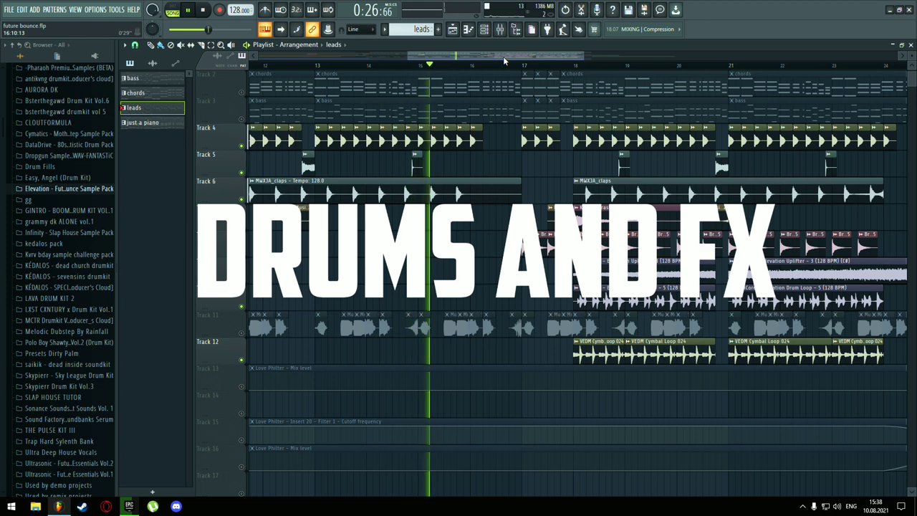
pyautogui.moveTo(502, 54); pyautogui.dragTo(544, 67)
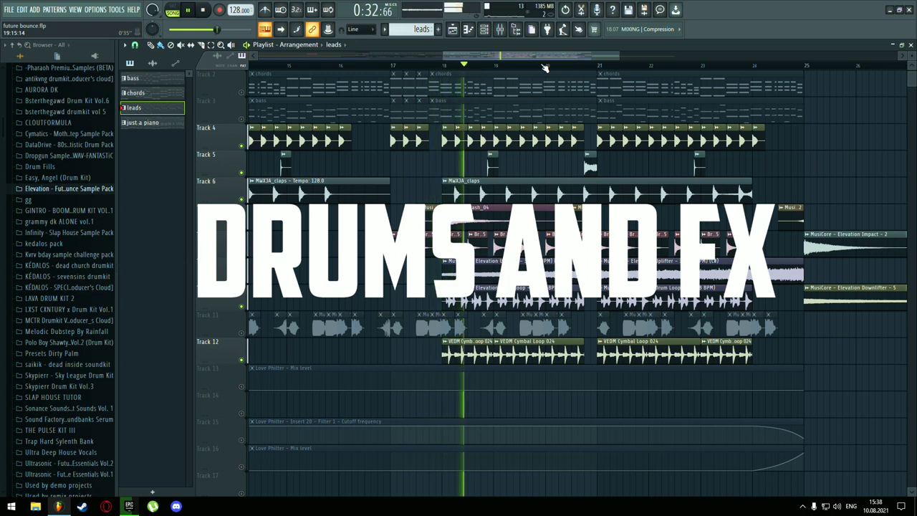
pyautogui.moveTo(530, 53); pyautogui.dragTo(557, 66)
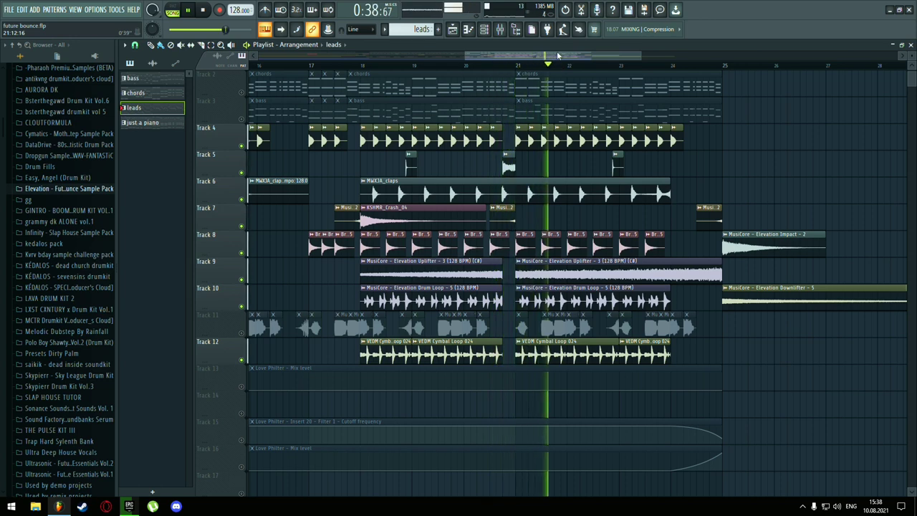
pyautogui.moveTo(557, 55); pyautogui.dragTo(577, 59)
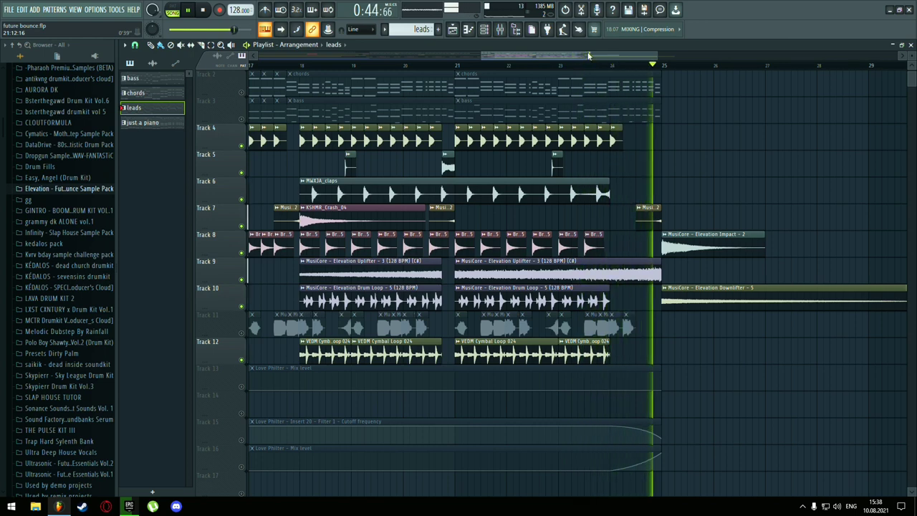
pyautogui.press('space')
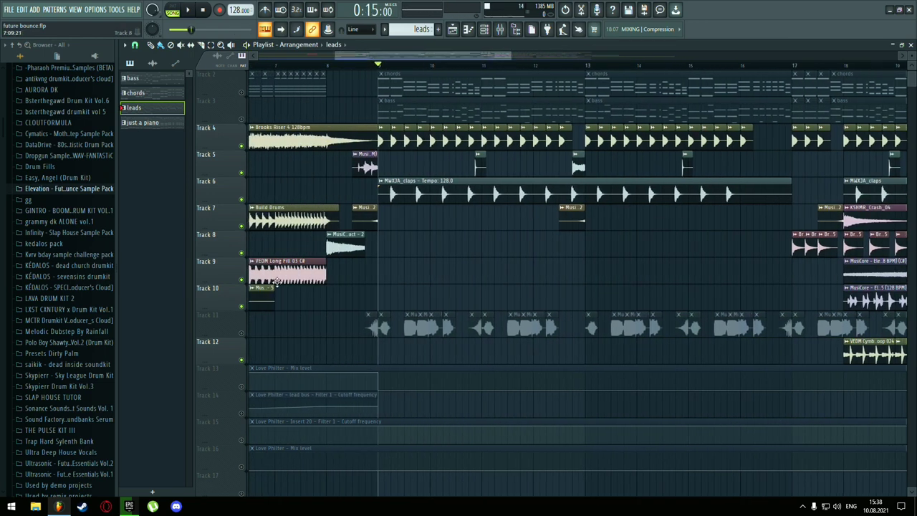
# Solo Track 11, play the bass growls from just before bar 9, and inspect the MusiCore Elevation Bass Shot - 6 (F) channel settings
pyautogui.rightClick(246, 334)
pyautogui.click(366, 65)
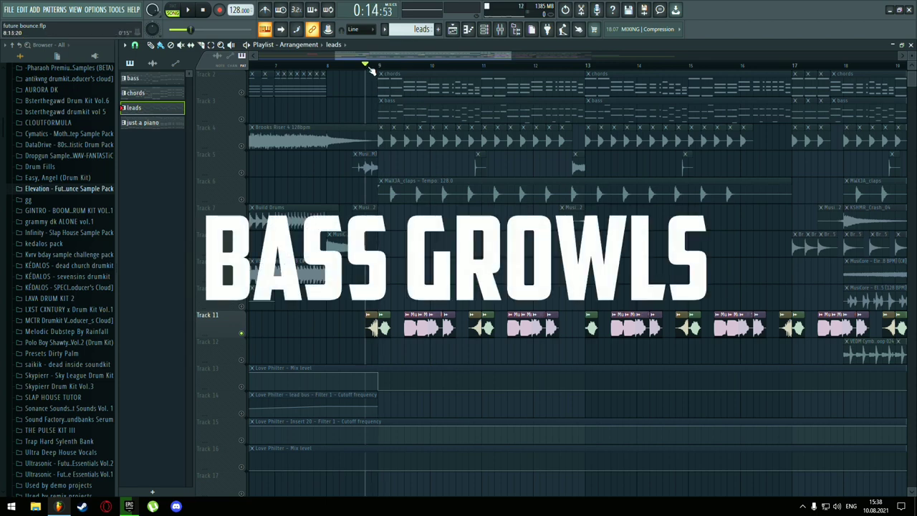
pyautogui.scroll(-3, 452, 127)
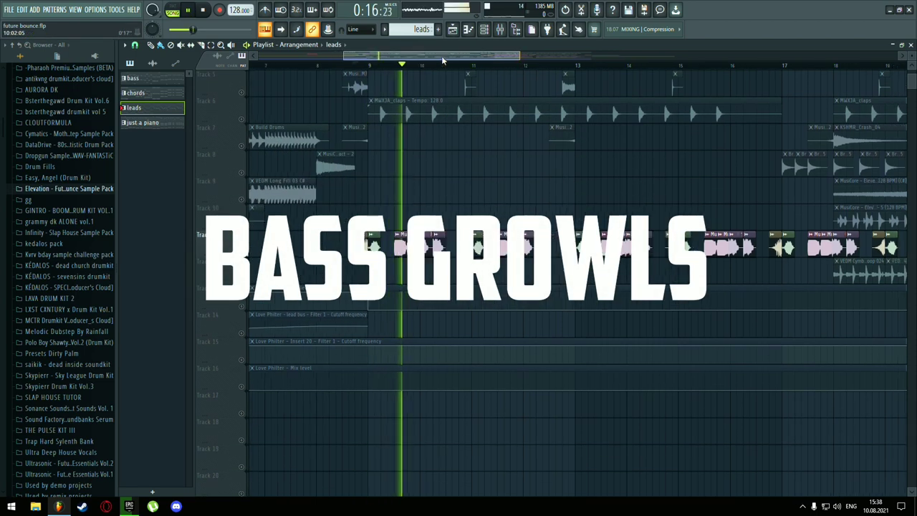
pyautogui.doubleClick(369, 249)
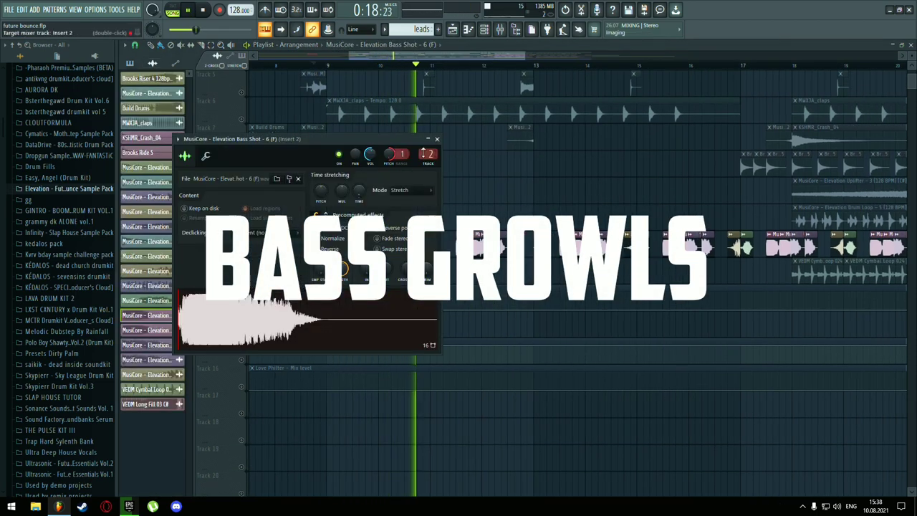
pyautogui.click(436, 139)
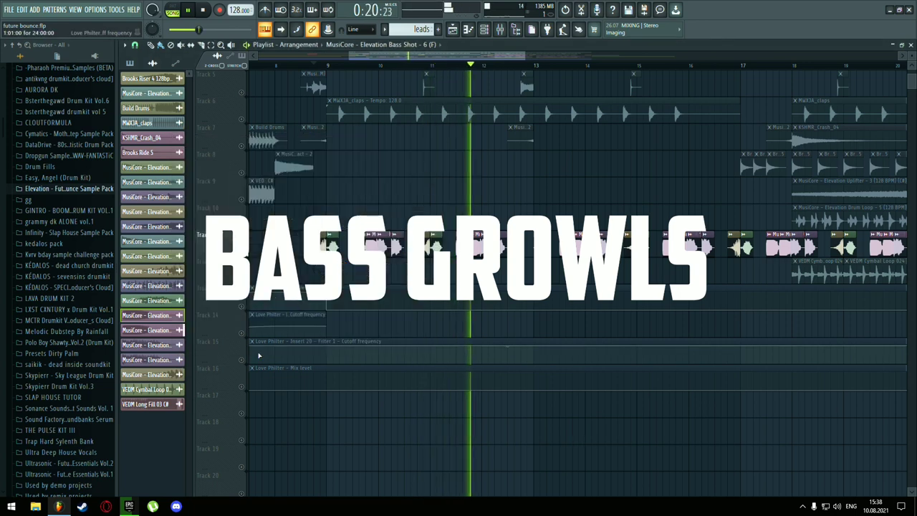
# Unmute the Love Philter cutoff frequency and mix level automation on Tracks 15 and 16 while the bass growls play
pyautogui.click(242, 360)
pyautogui.click(242, 387)
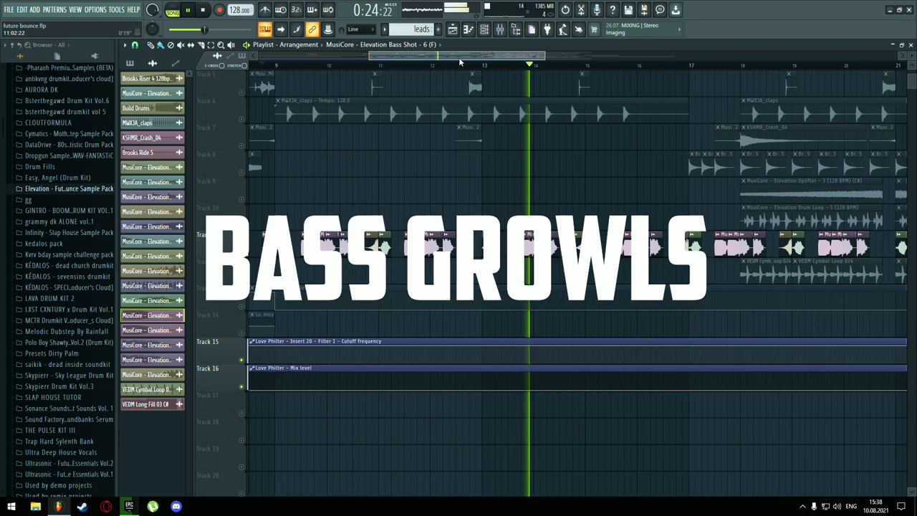
pyautogui.moveTo(459, 59); pyautogui.dragTo(499, 74)
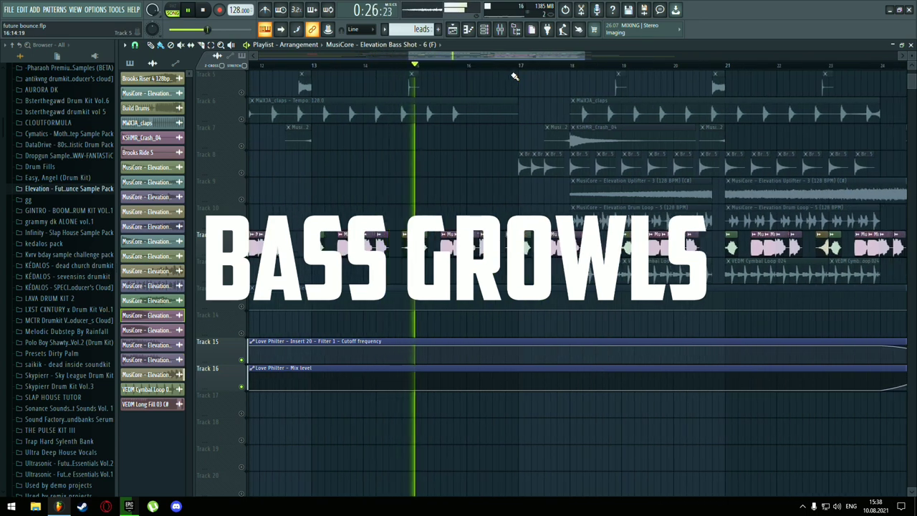